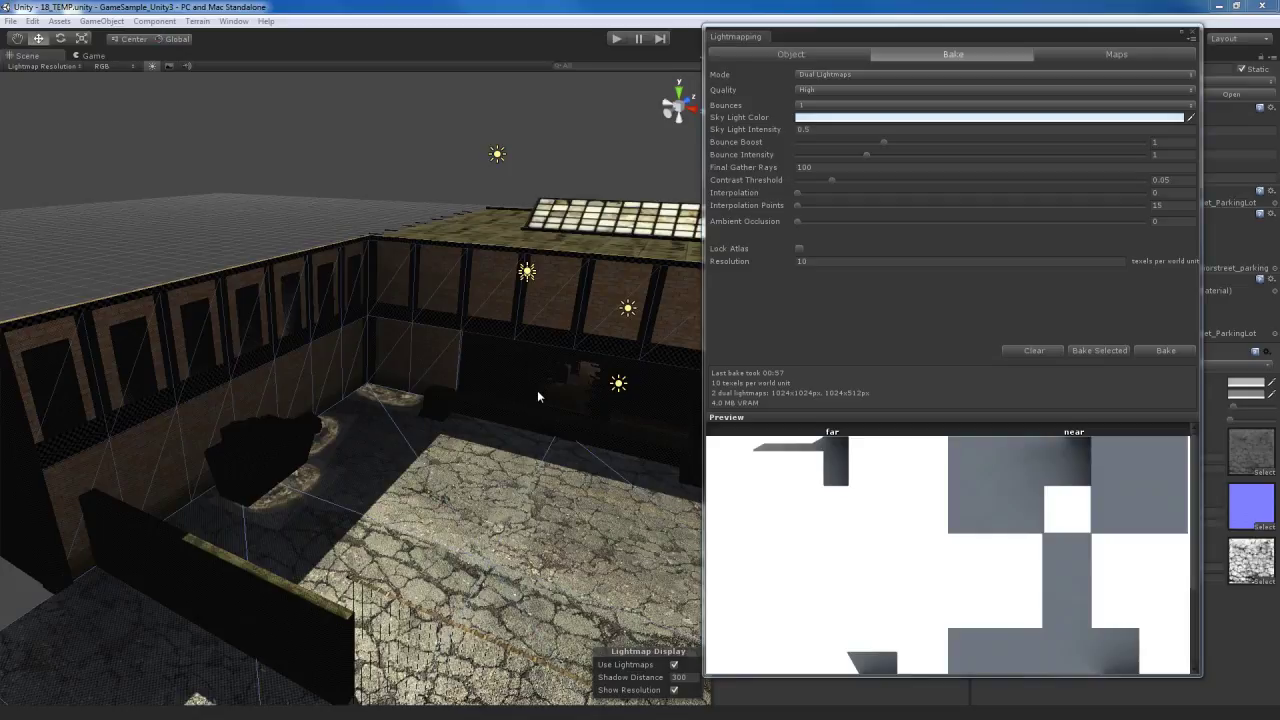
Orbit the Scene view around the courtyard and bring up the lightmap Bake settings.
alt+drag(537, 397, 483, 466)
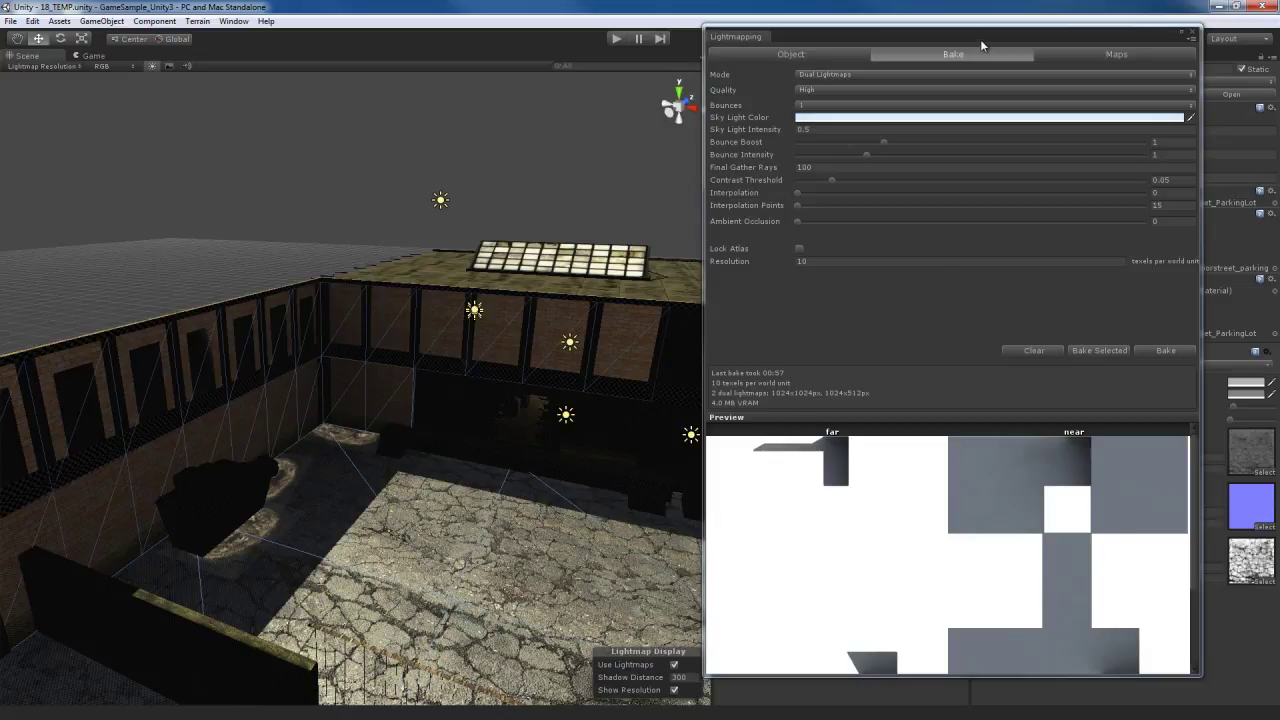
click(957, 55)
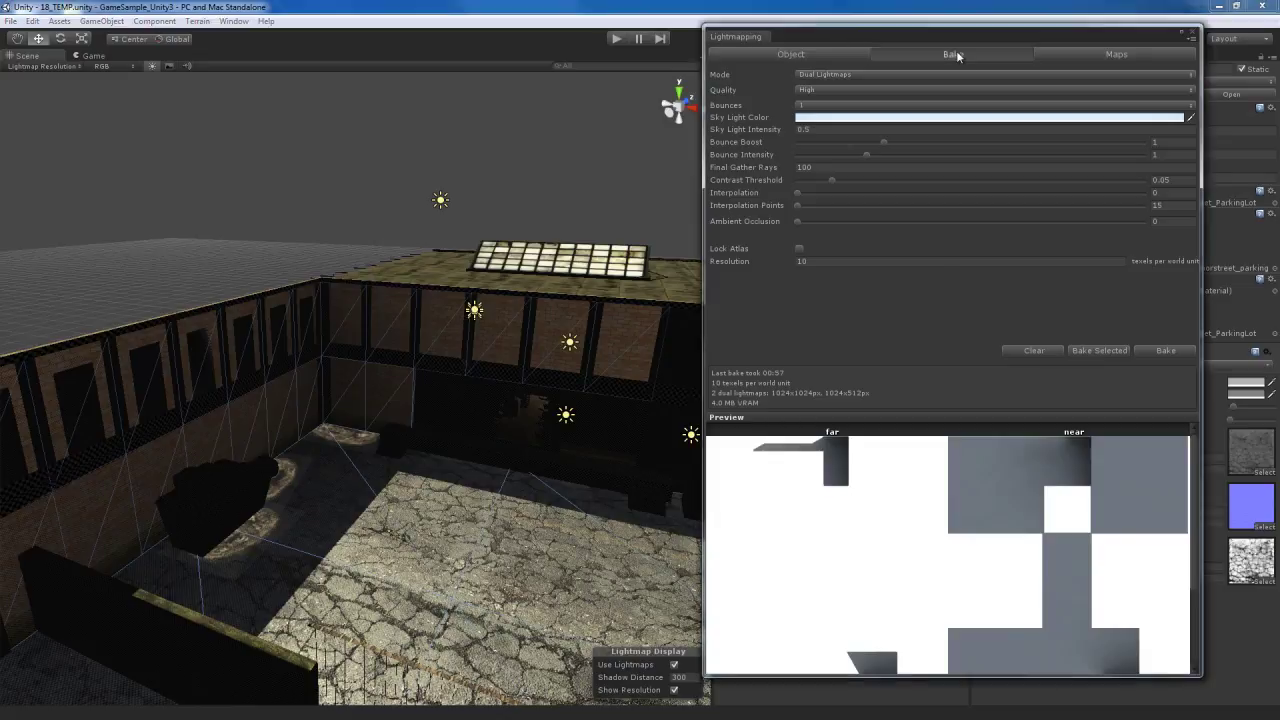
click(957, 55)
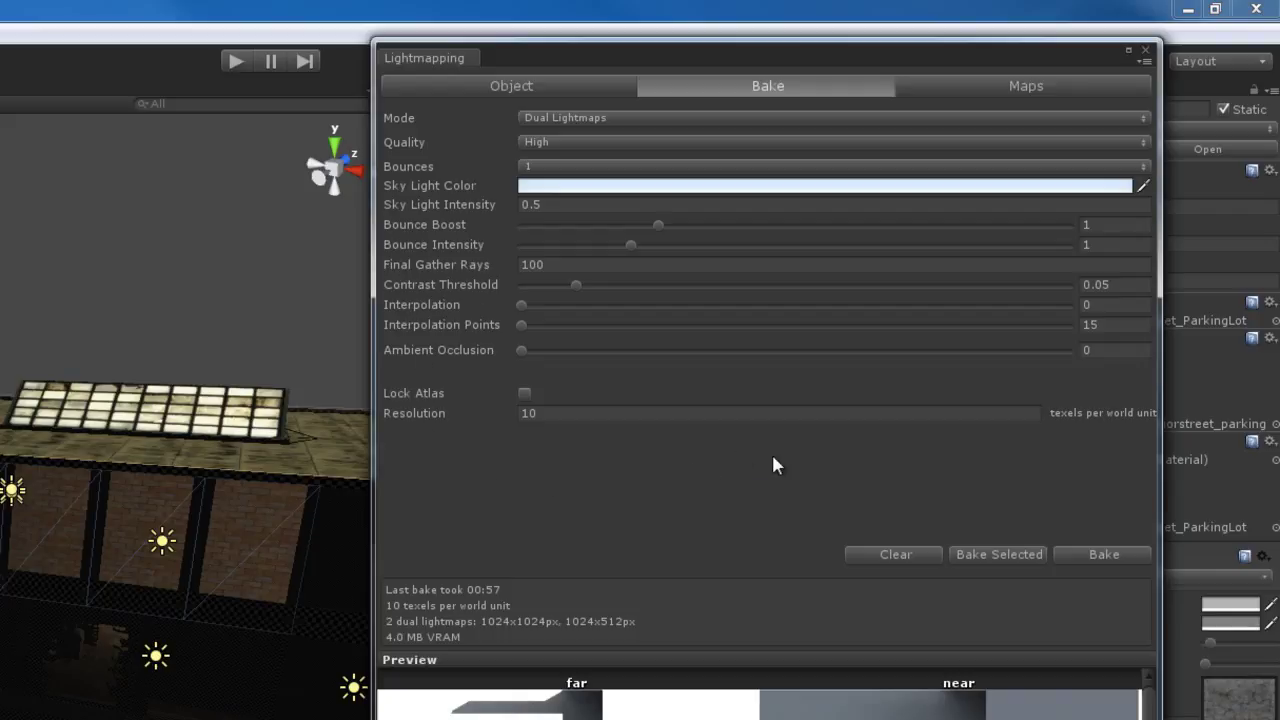
Switch the lightmapping mode from Dual to Single Lightmaps and back to Dual Lightmaps.
click(694, 120)
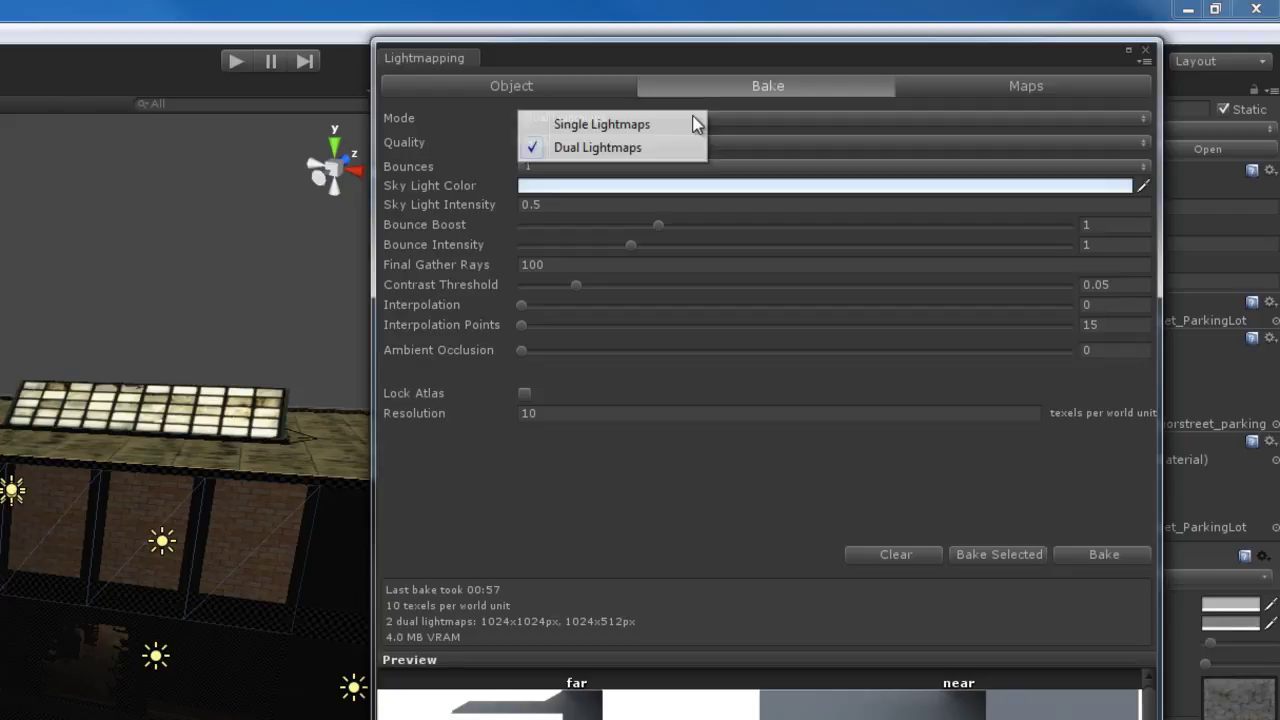
click(634, 124)
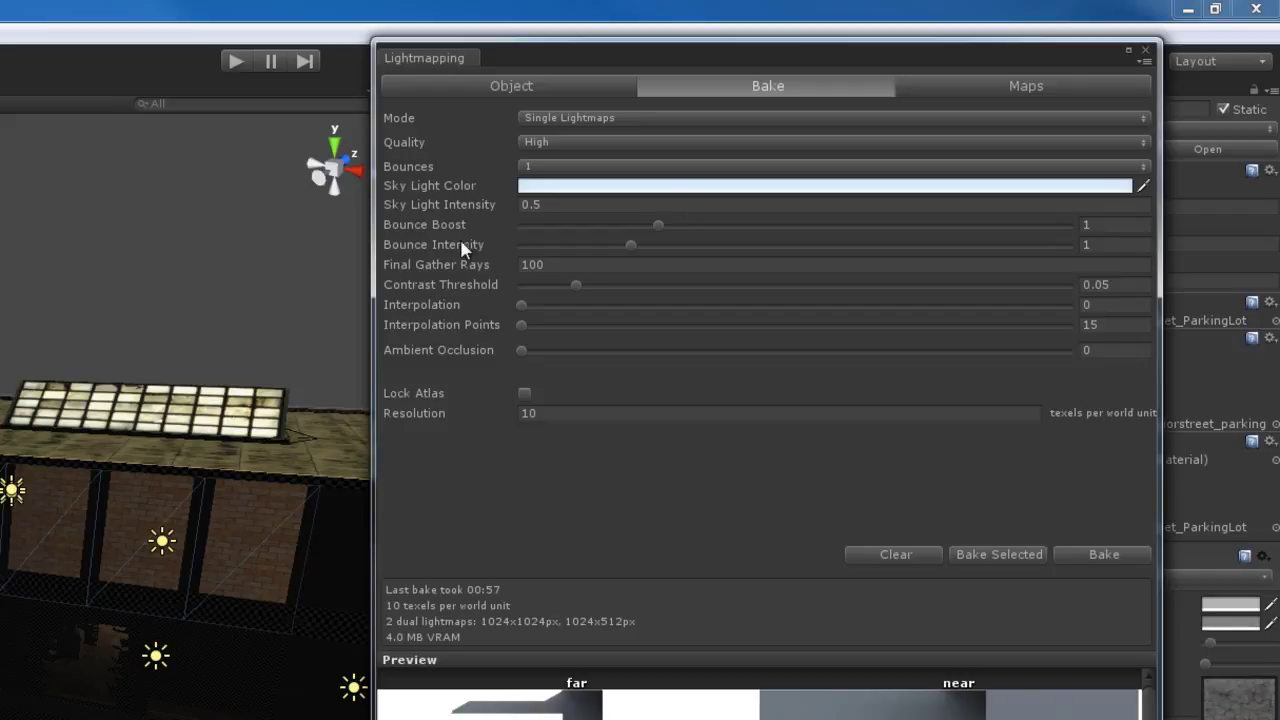
scroll(125, 563, up, 2)
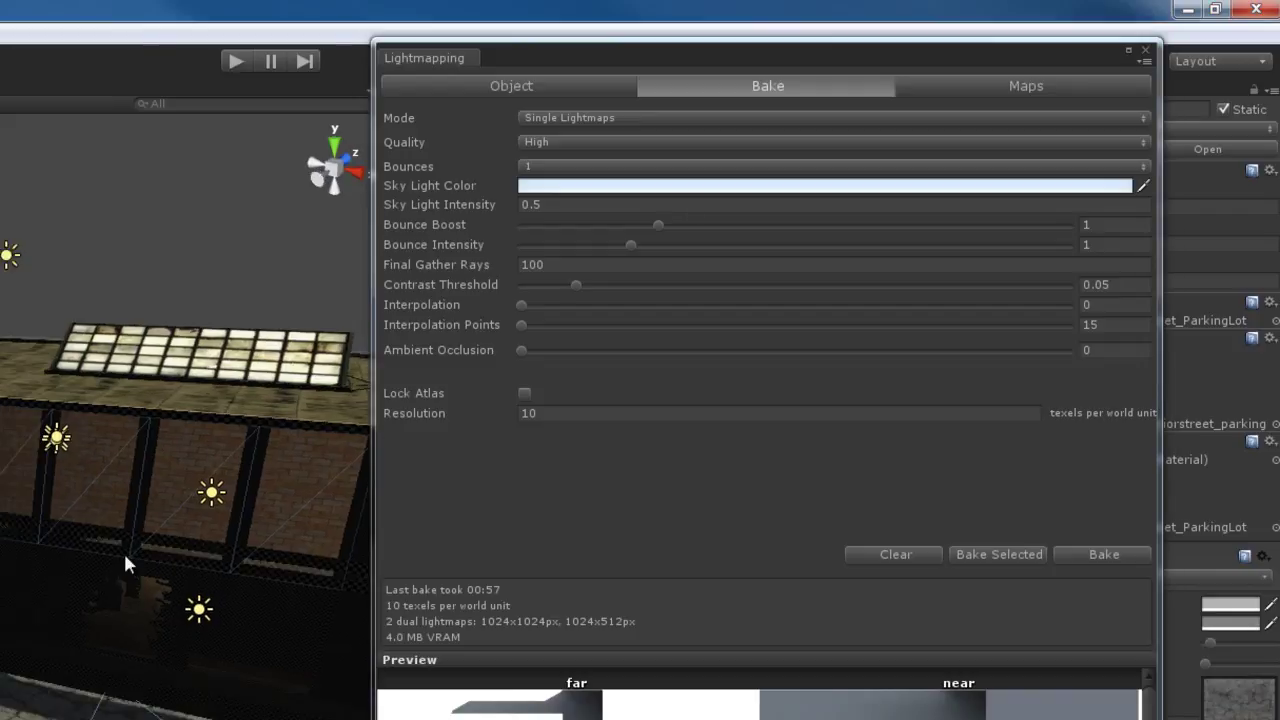
scroll(125, 563, down, 3)
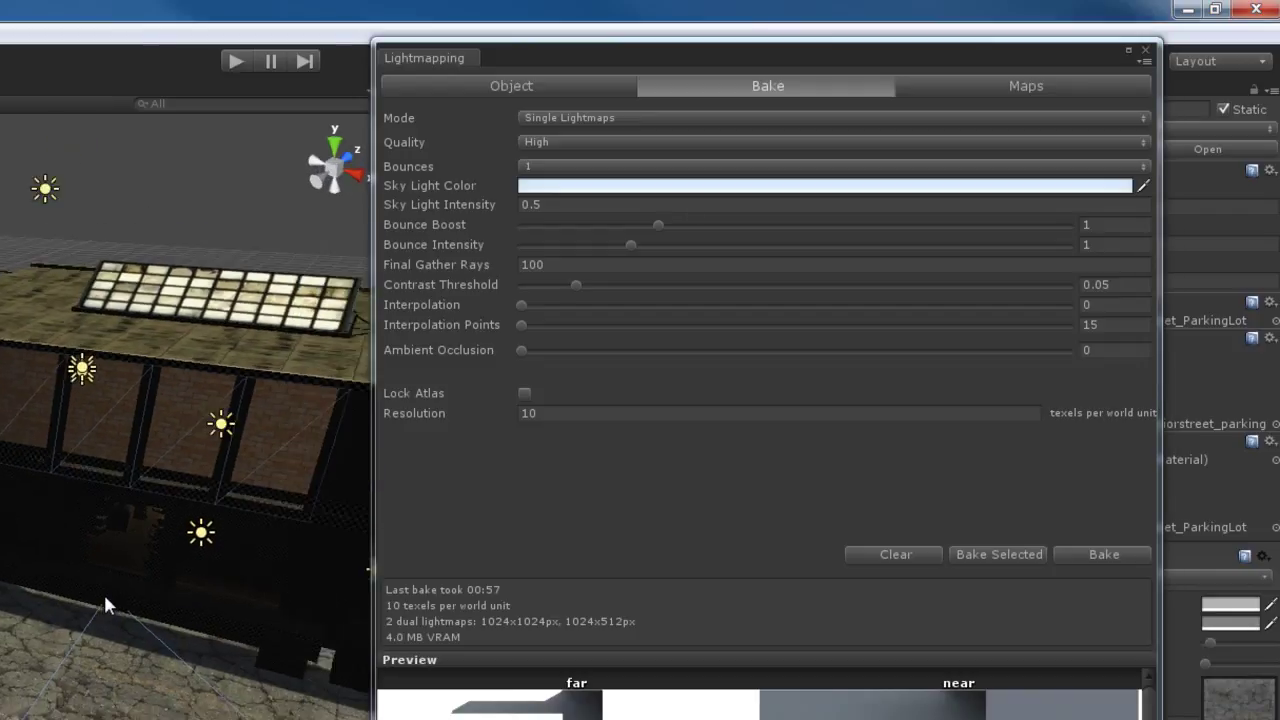
scroll(140, 588, up, 2)
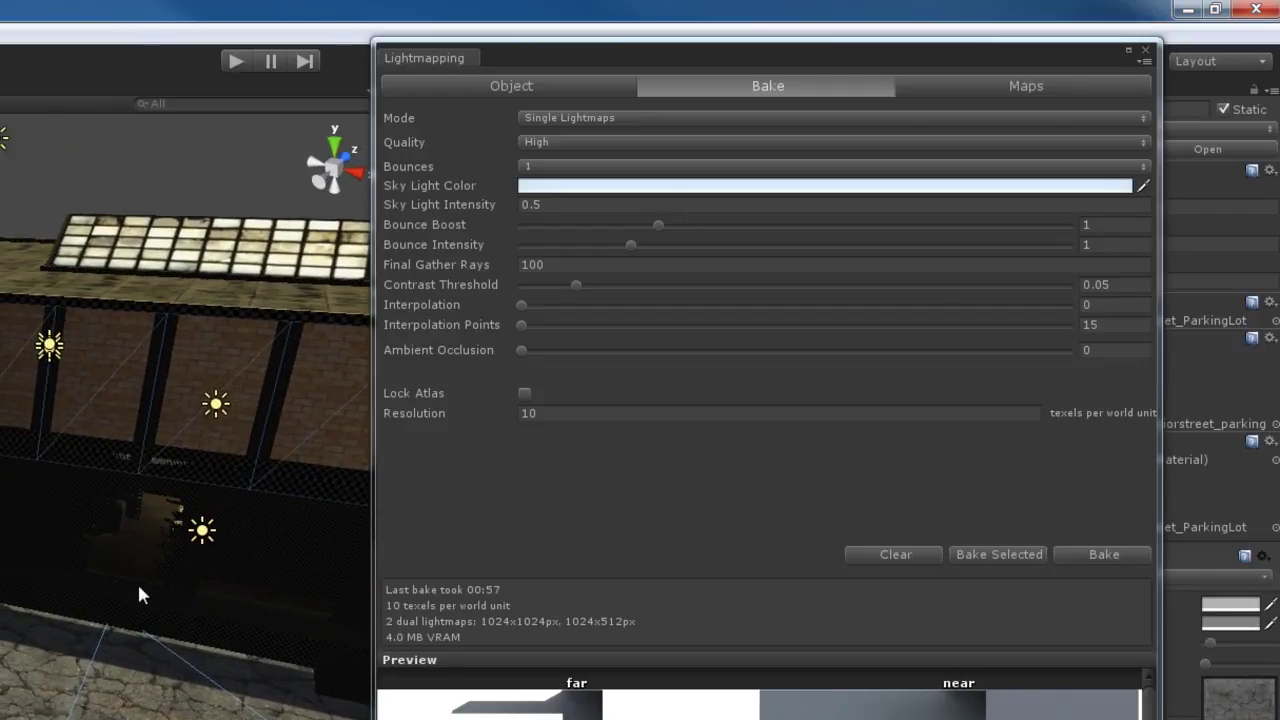
click(640, 118)
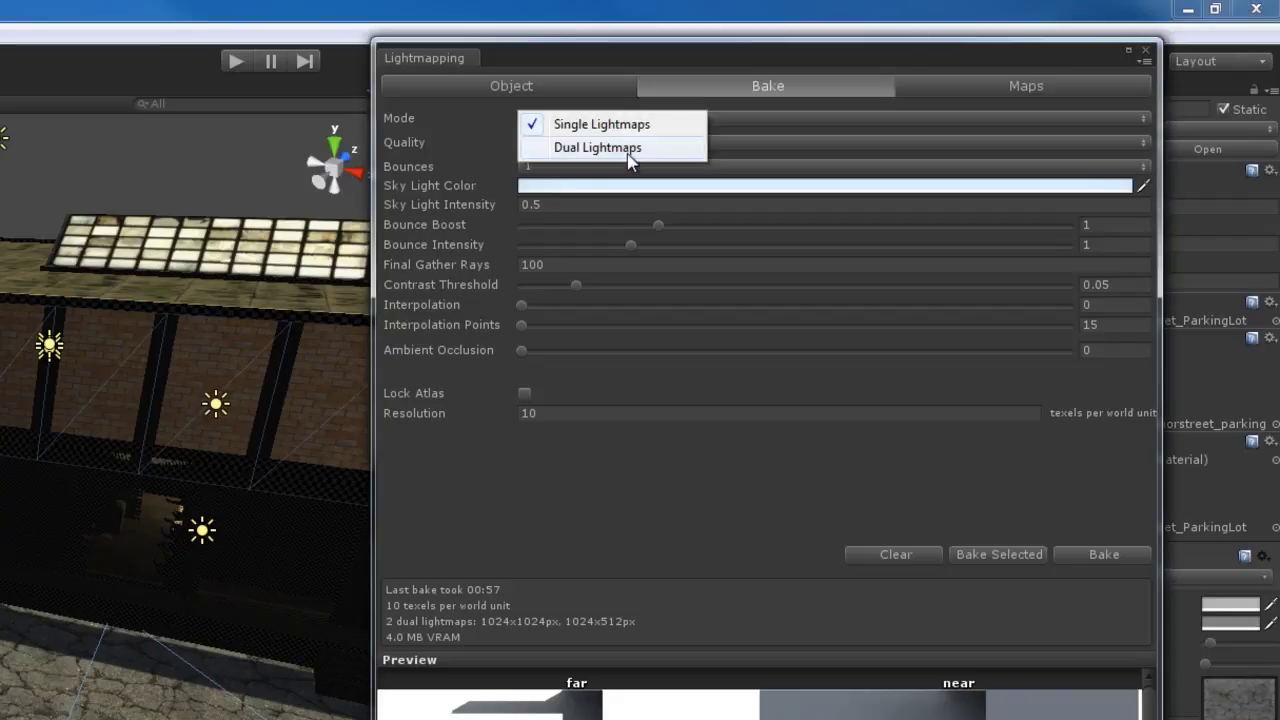
click(628, 148)
scroll(100, 563, up, 2)
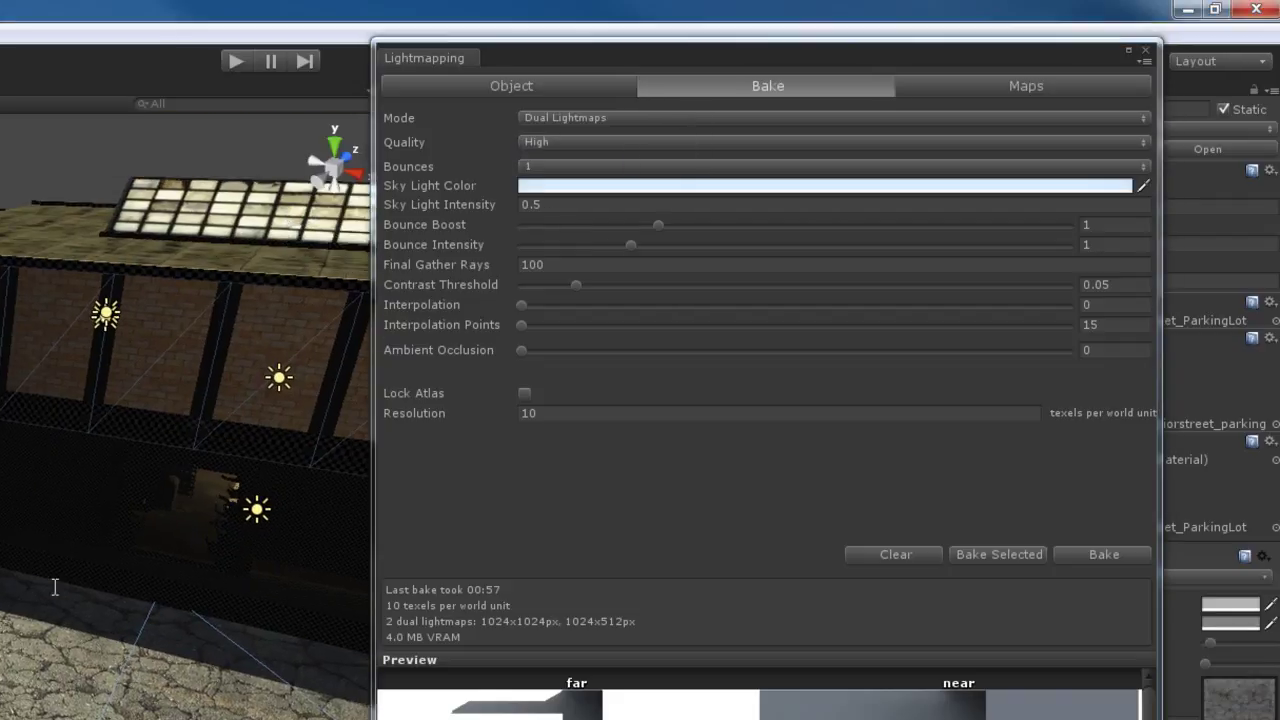
Compare Single and Dual Lightmaps again, ending on Dual, while viewing the brick wall and roof.
click(622, 119)
click(619, 125)
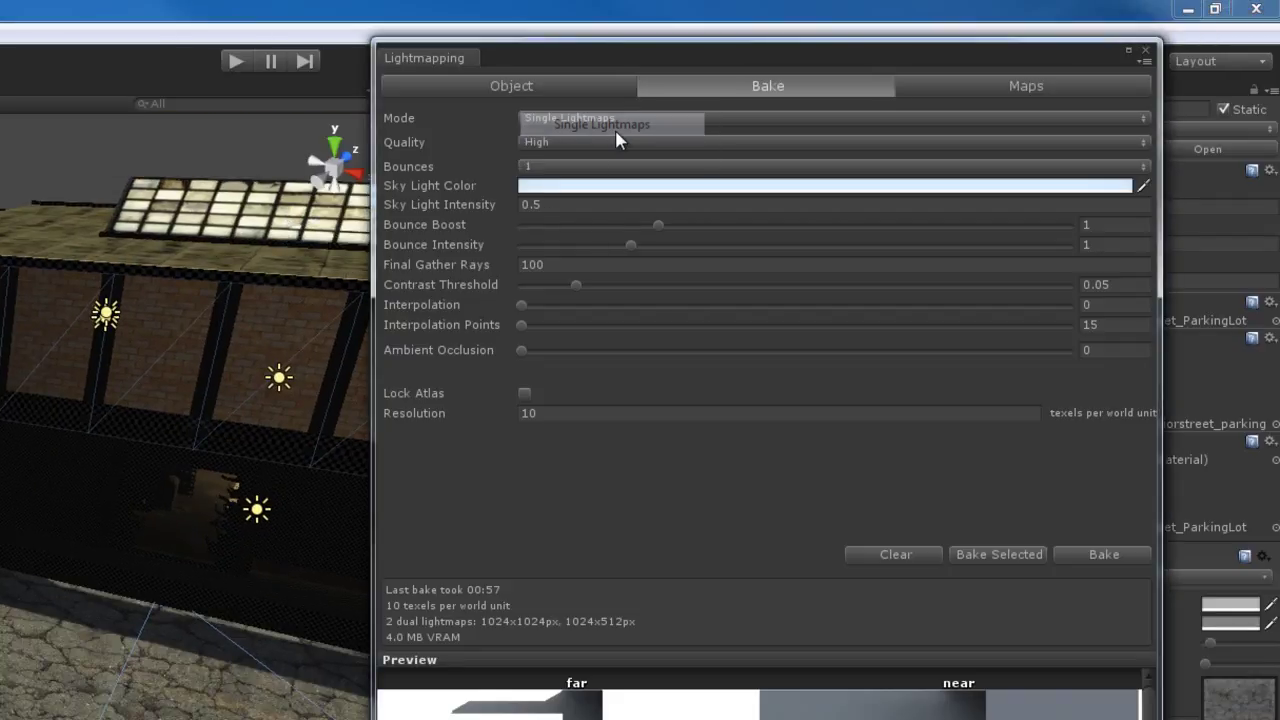
right_drag(190, 420, 210, 430)
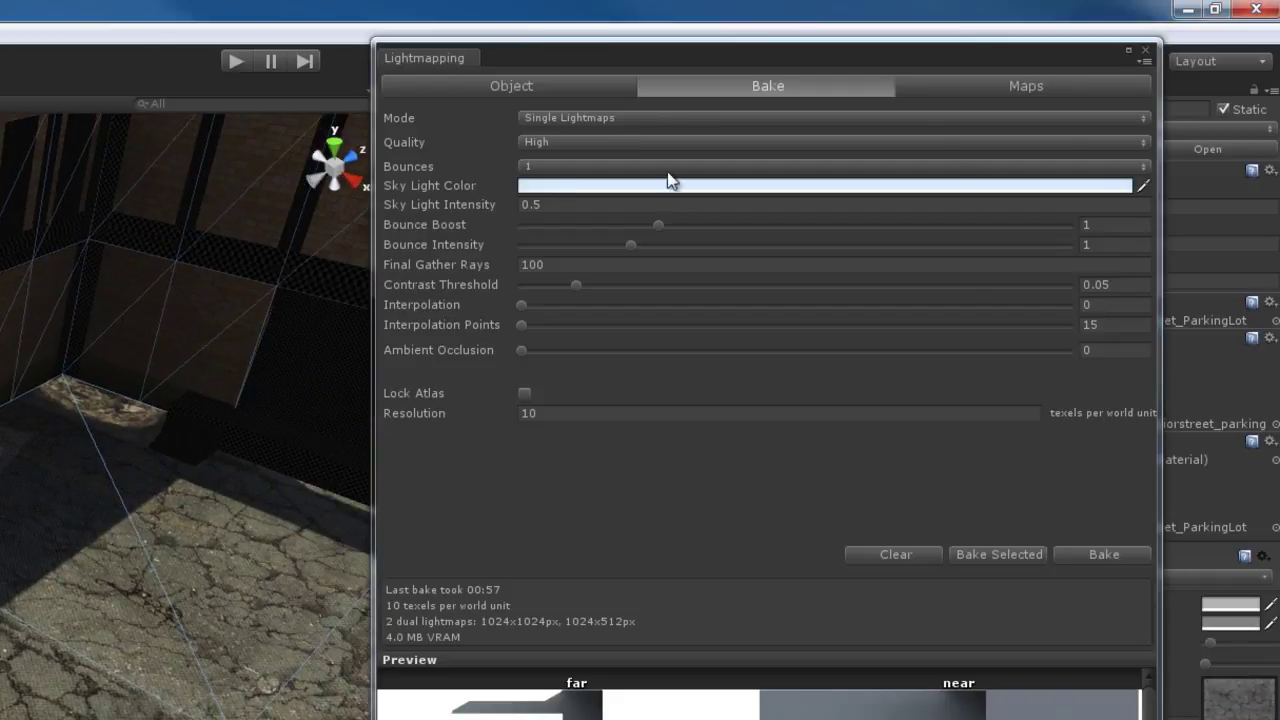
click(650, 117)
click(647, 144)
right_drag(200, 420, 210, 430)
mouse_move(50, 640)
right_down()
mouse_move(63, 653)
mouse_move(48, 655)
right_up()
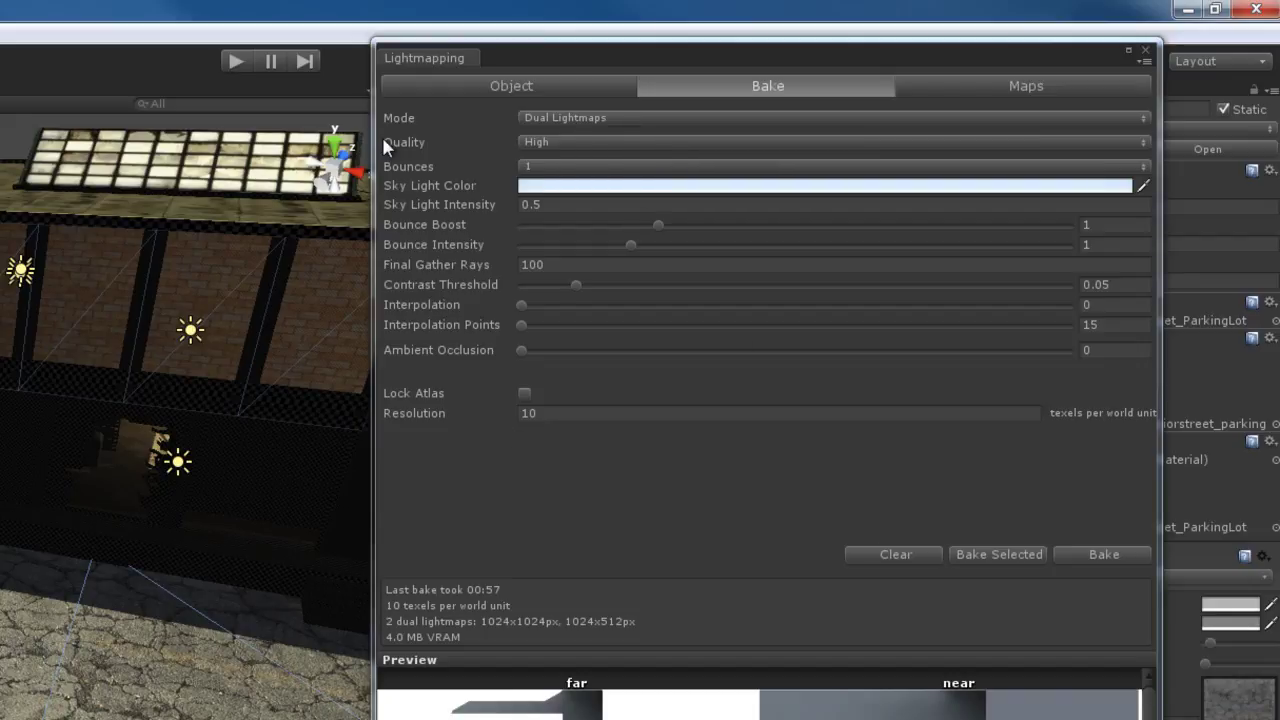
Toggle bake Quality between Low and High twice, finishing on High (Final Gather Rays 1000, Contrast Threshold 0.05).
click(637, 148)
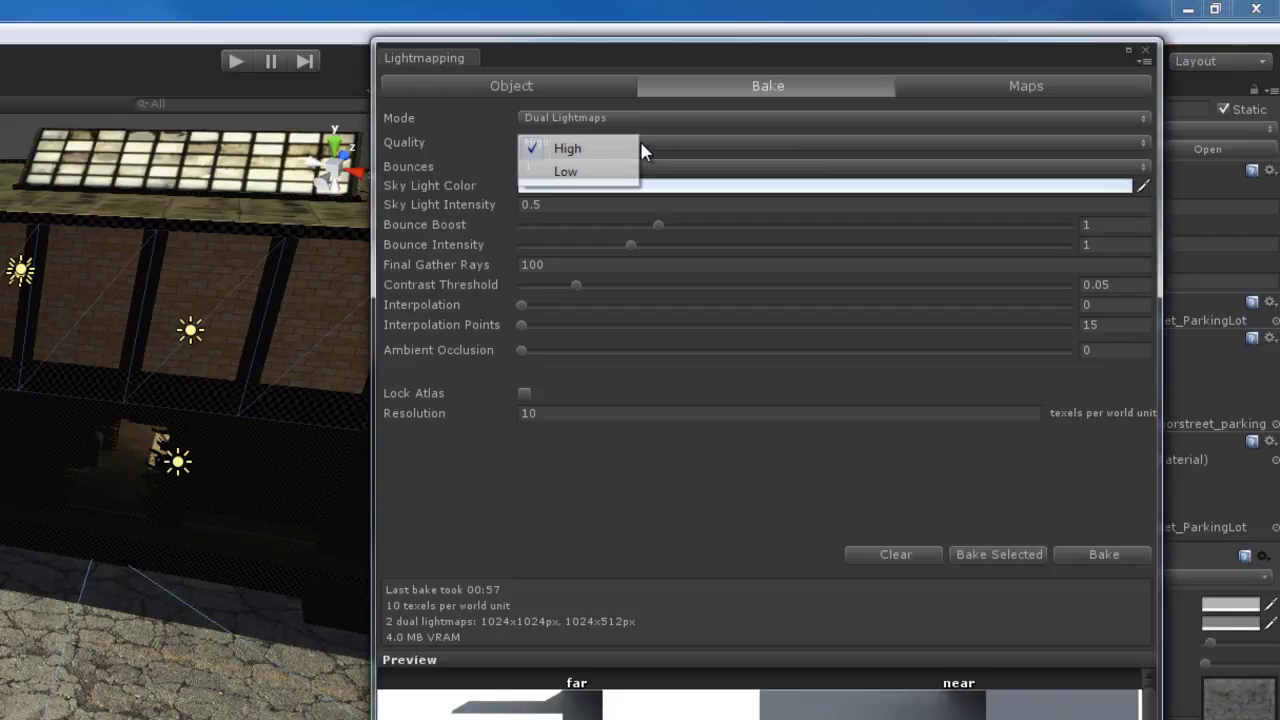
click(588, 173)
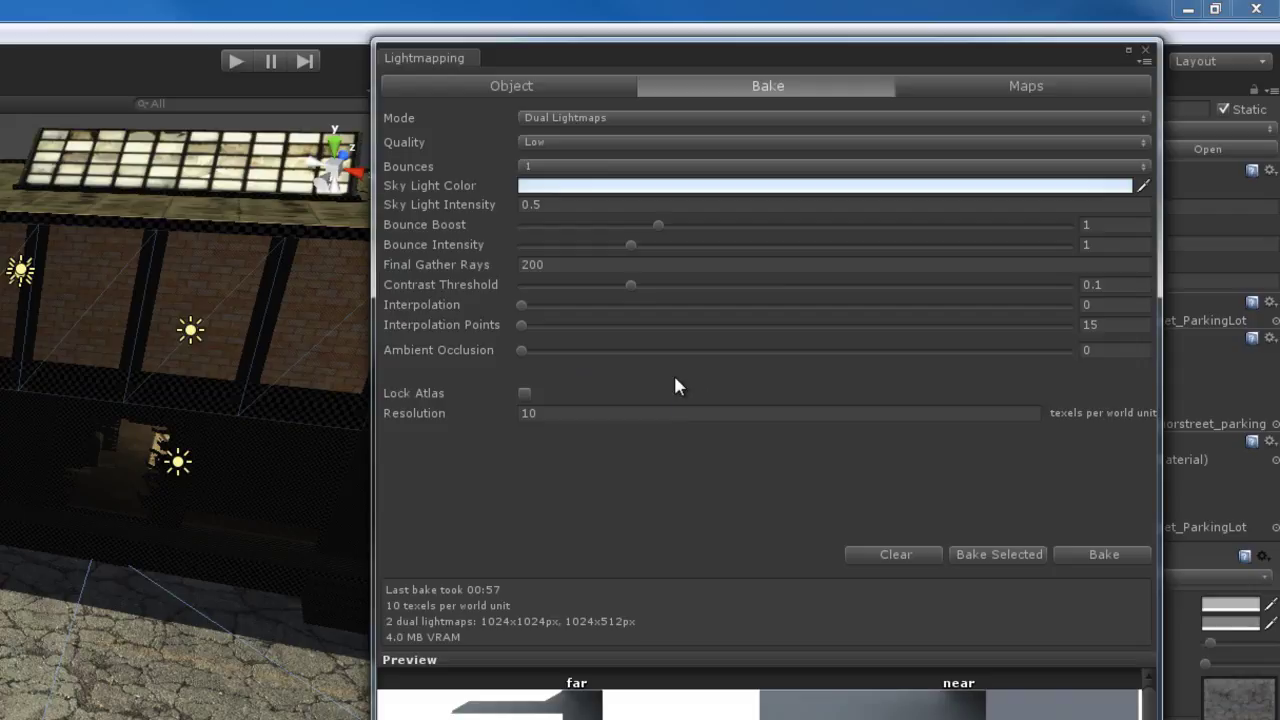
click(619, 141)
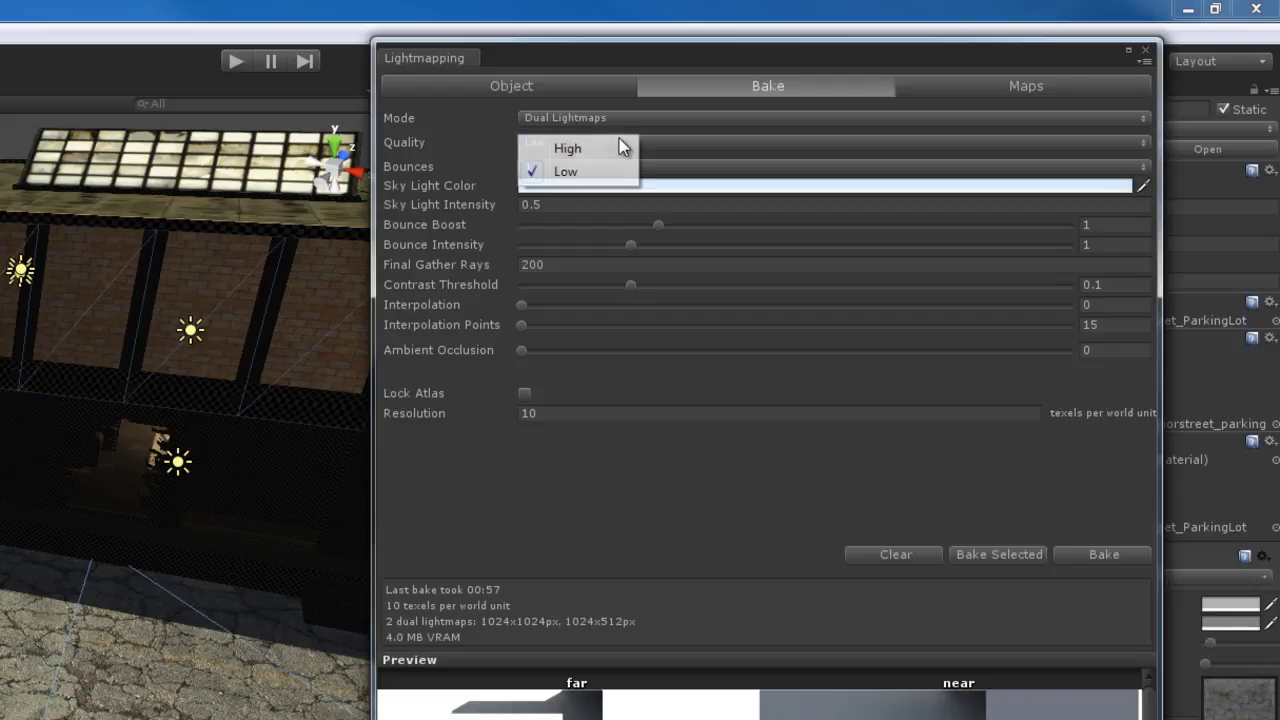
click(593, 147)
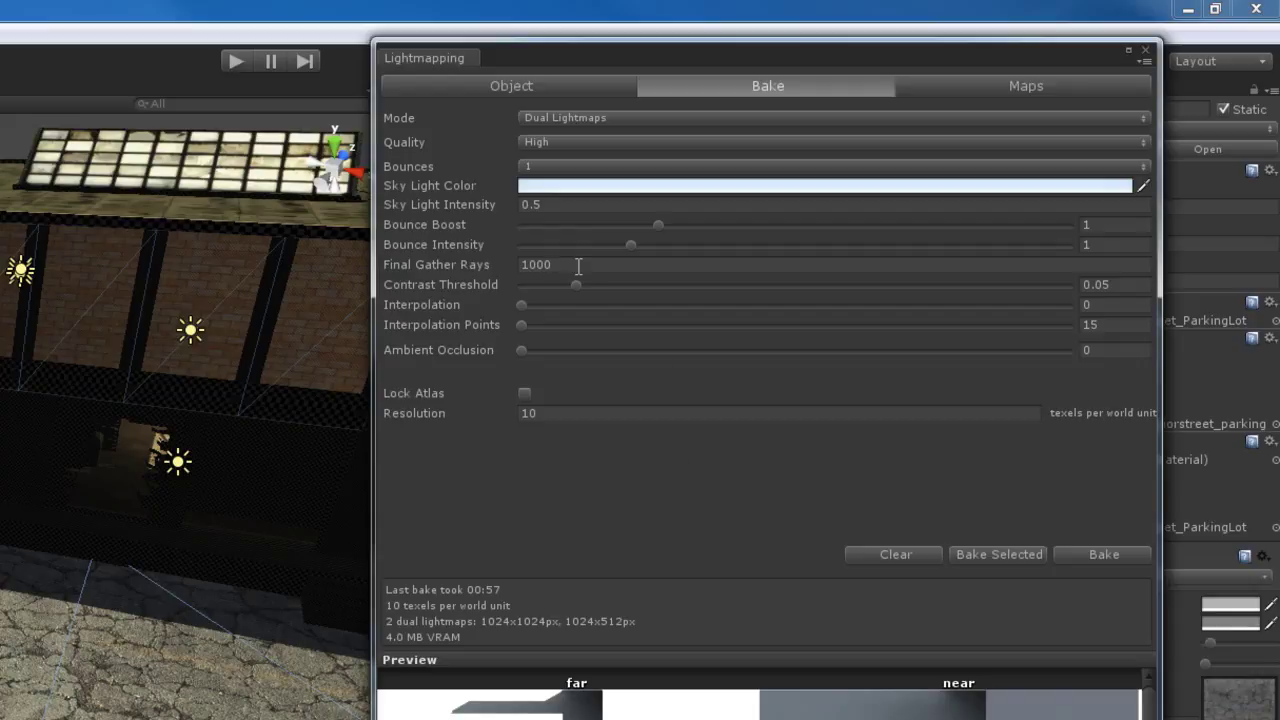
click(606, 143)
click(606, 171)
click(602, 141)
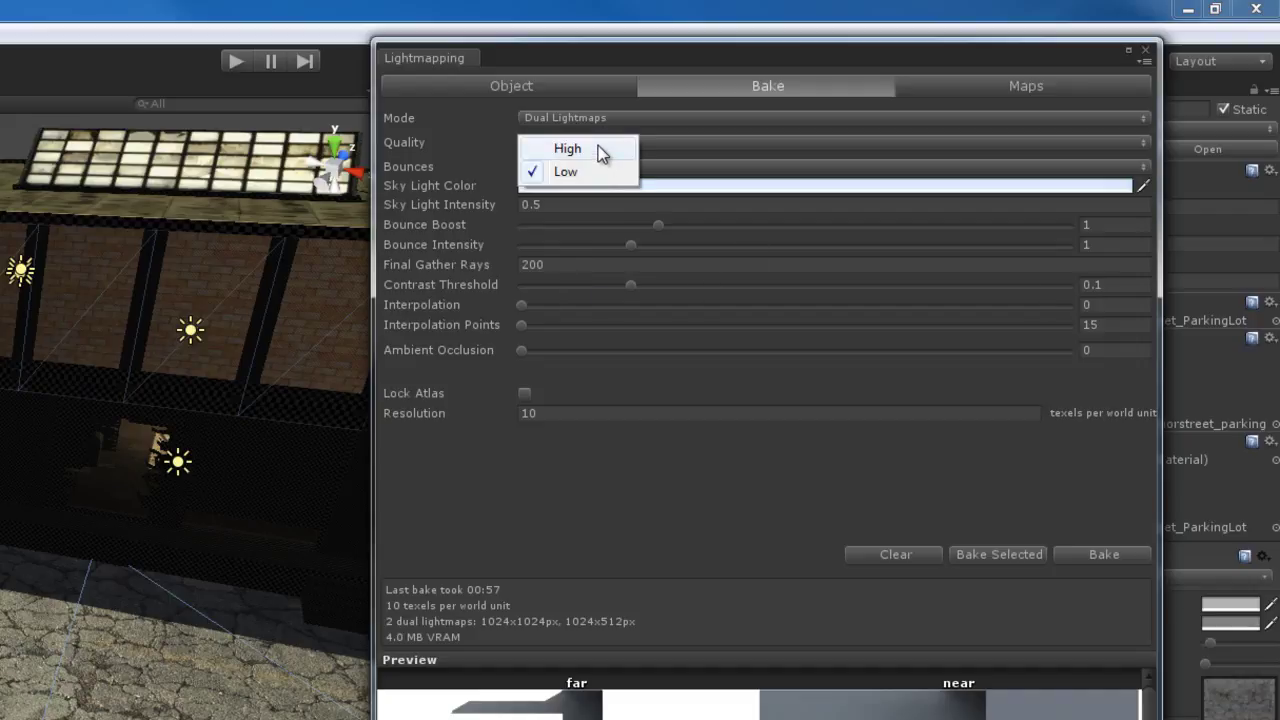
click(600, 150)
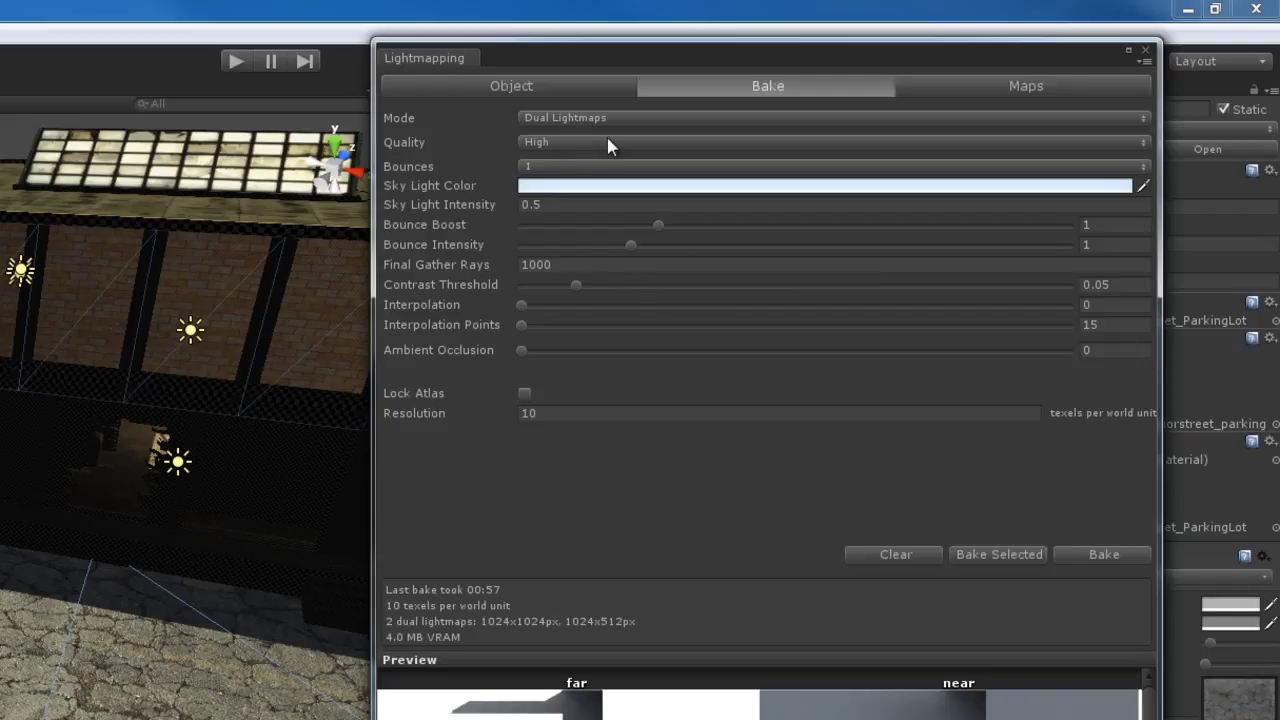
click(584, 167)
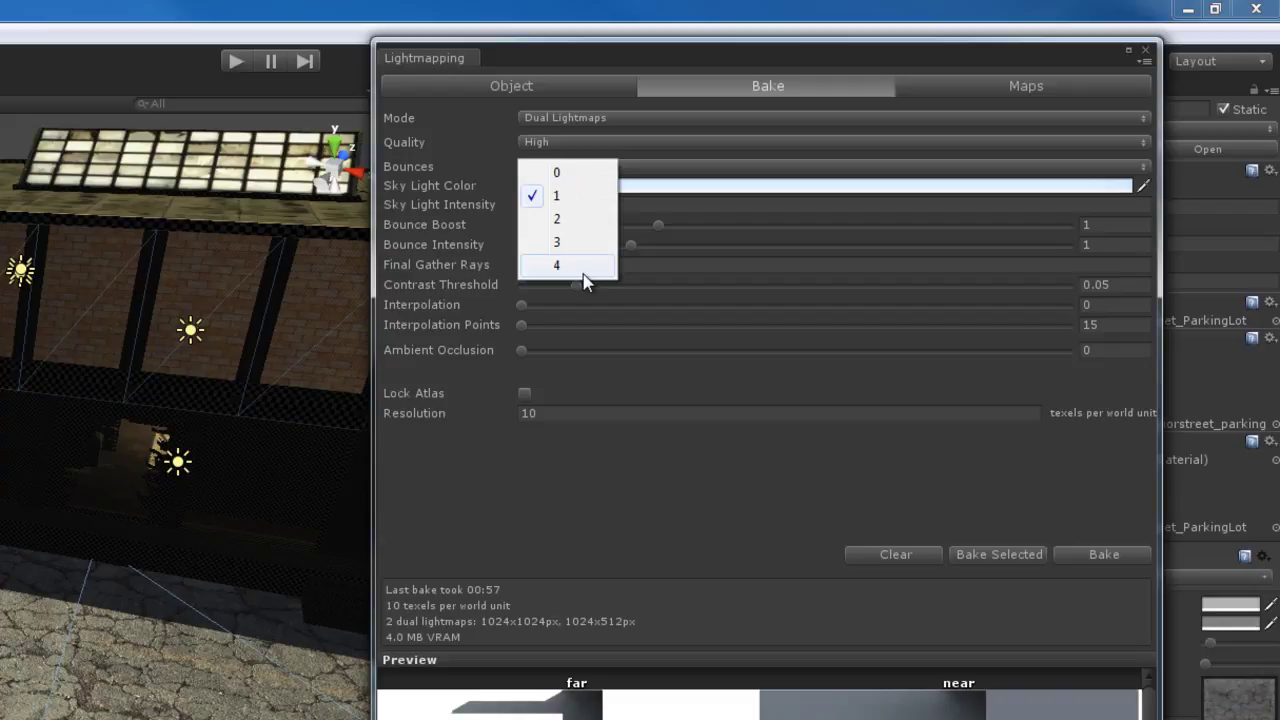
click(572, 195)
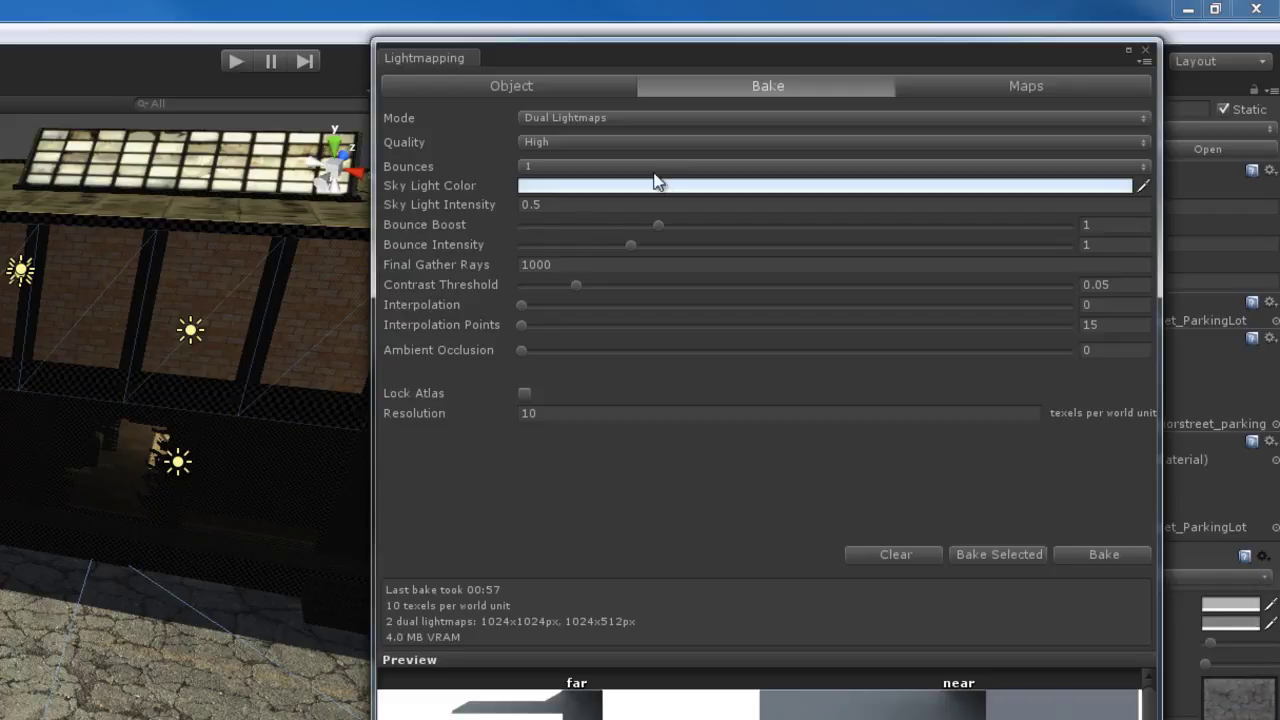
click(590, 166)
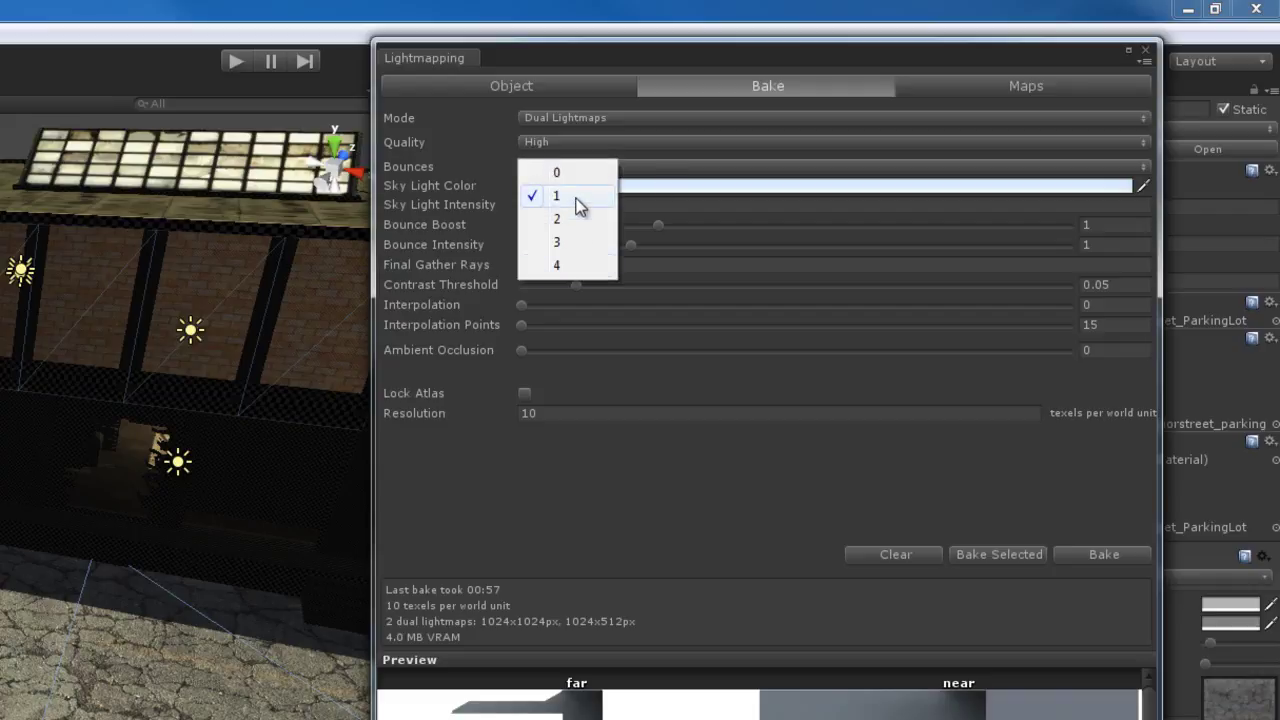
click(578, 198)
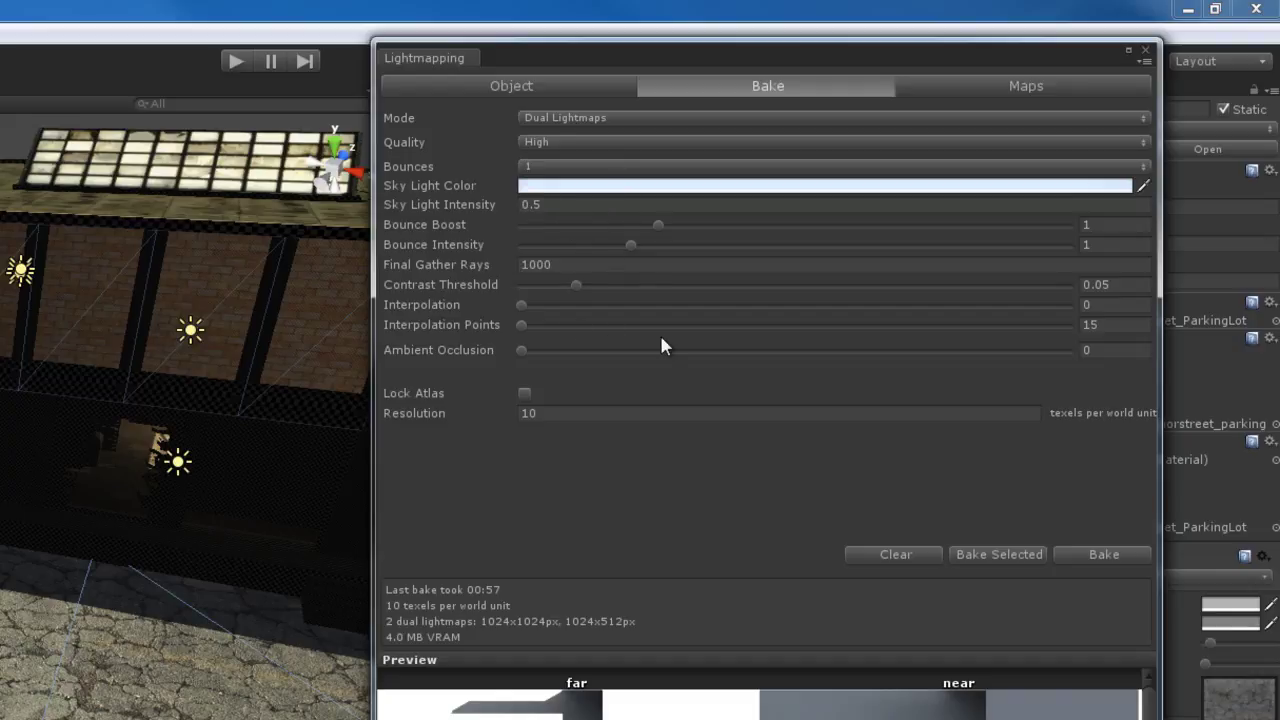
click(584, 167)
click(578, 197)
right_drag(76, 457, 0, 711)
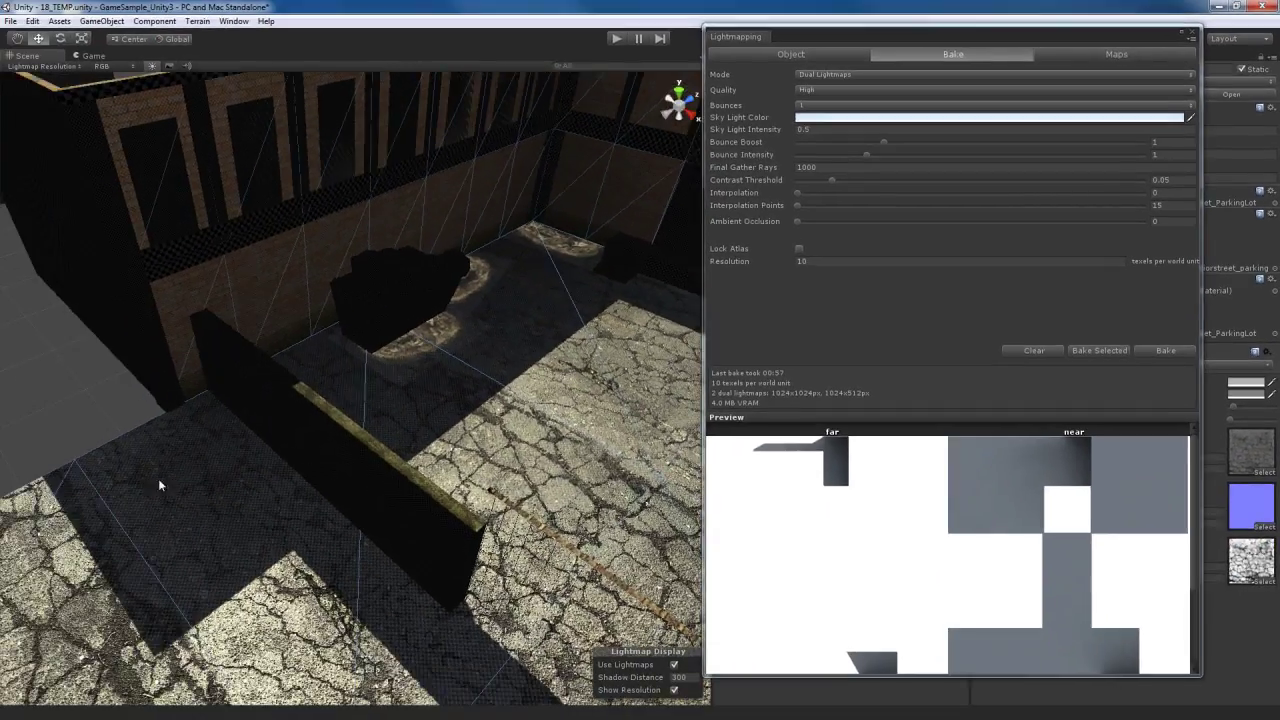
right_drag(466, 371, 491, 330)
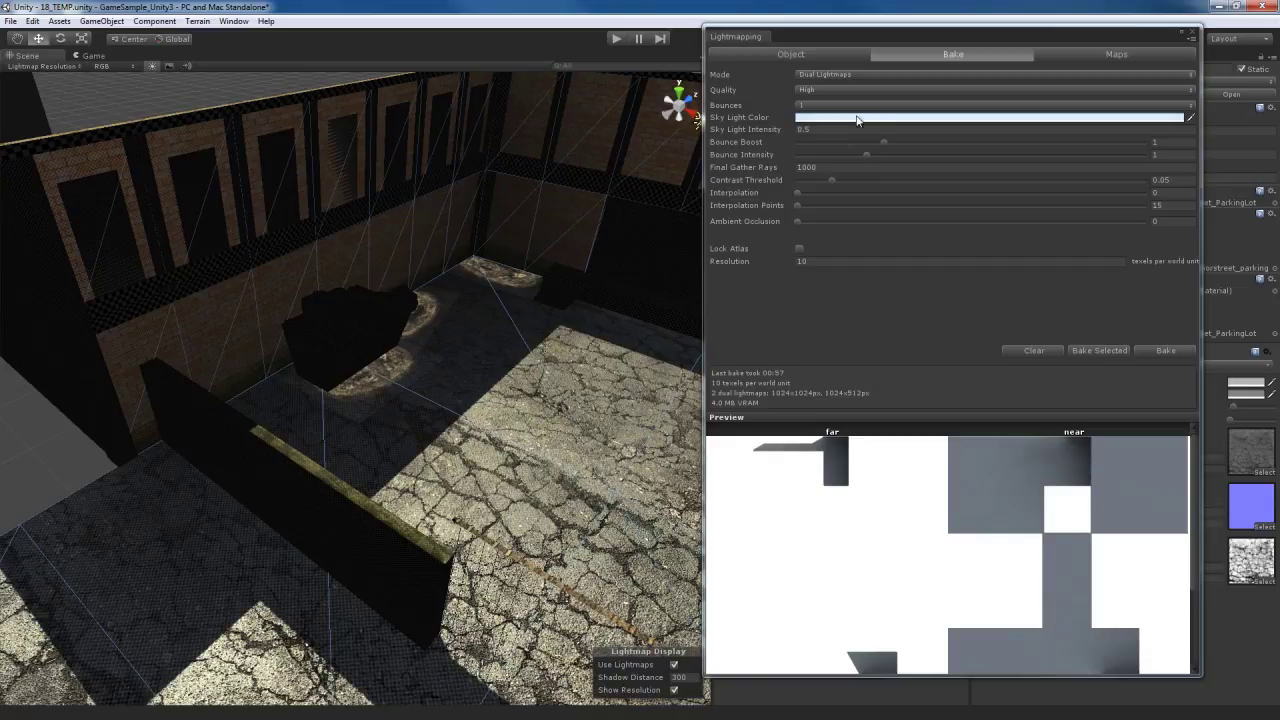
right_drag(473, 409, 522, 380)
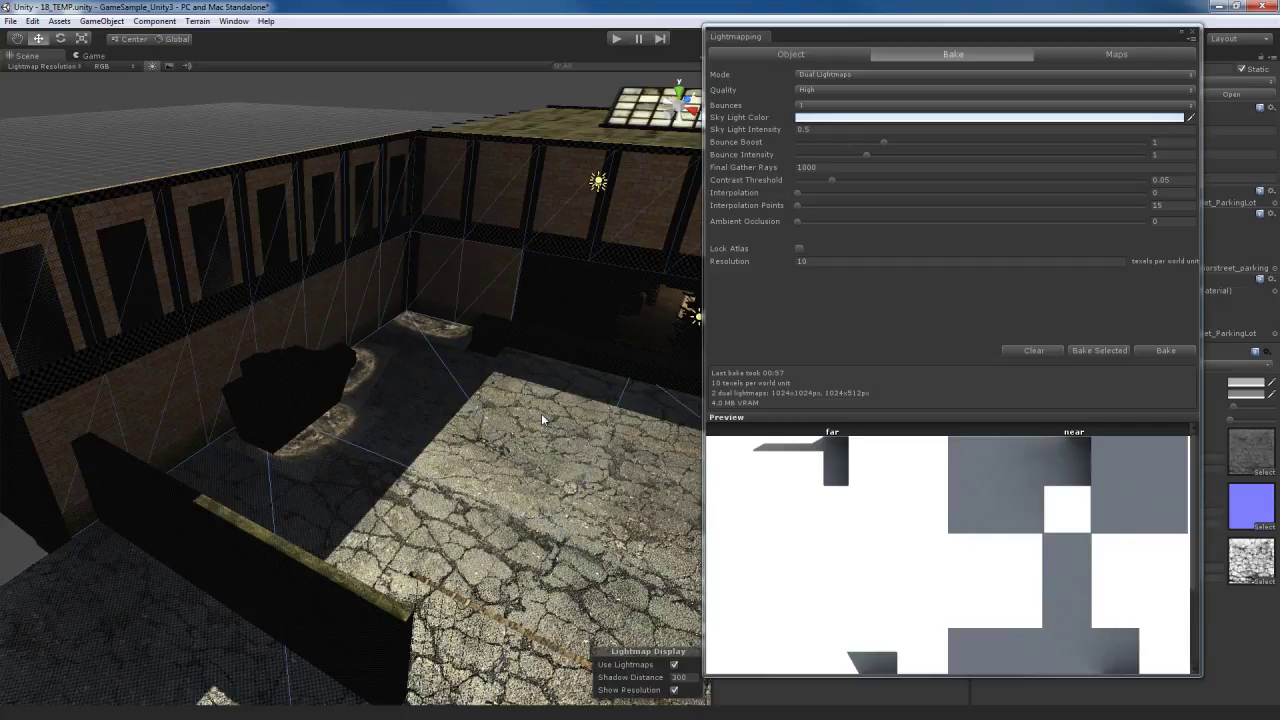
alt+drag(531, 430, 519, 446)
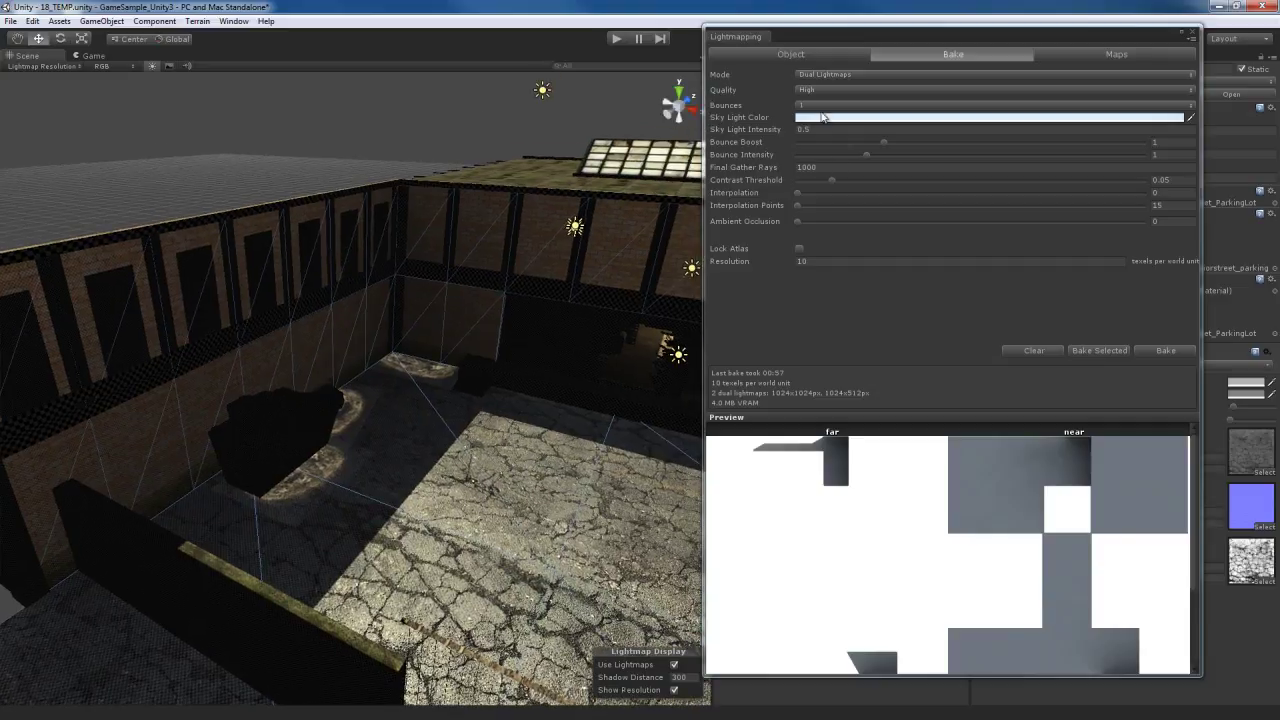
click(876, 119)
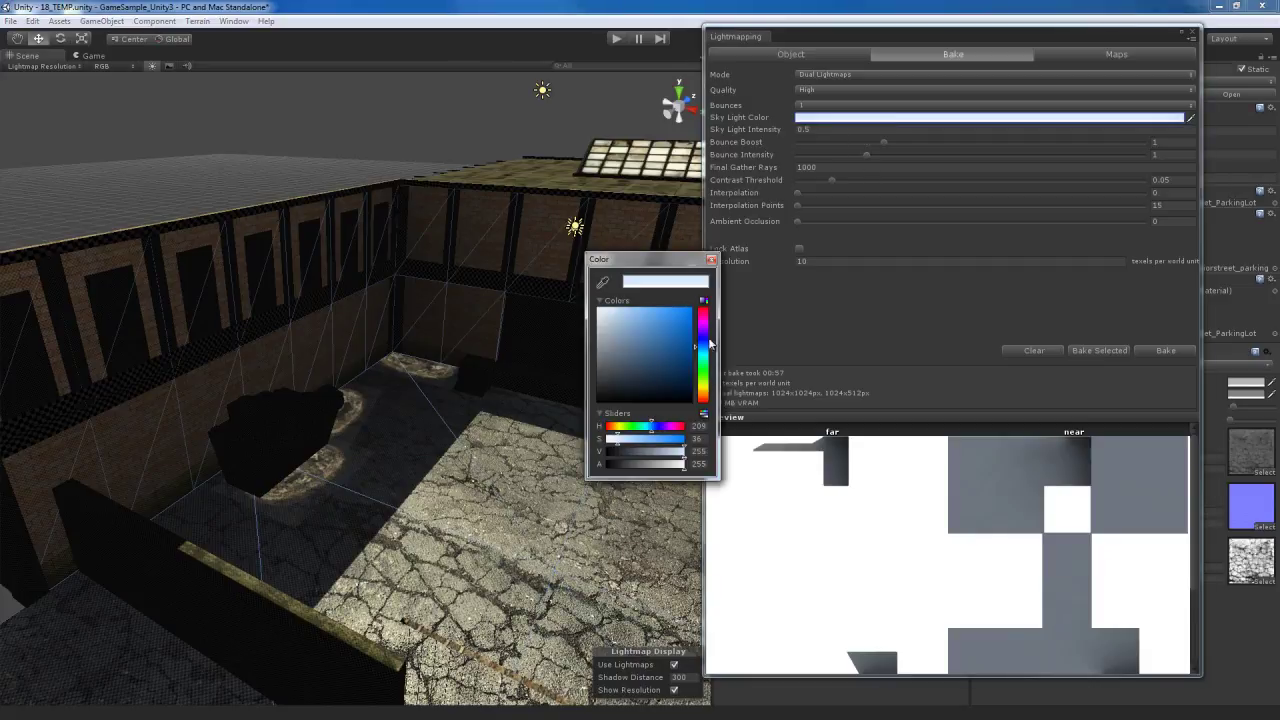
click(712, 261)
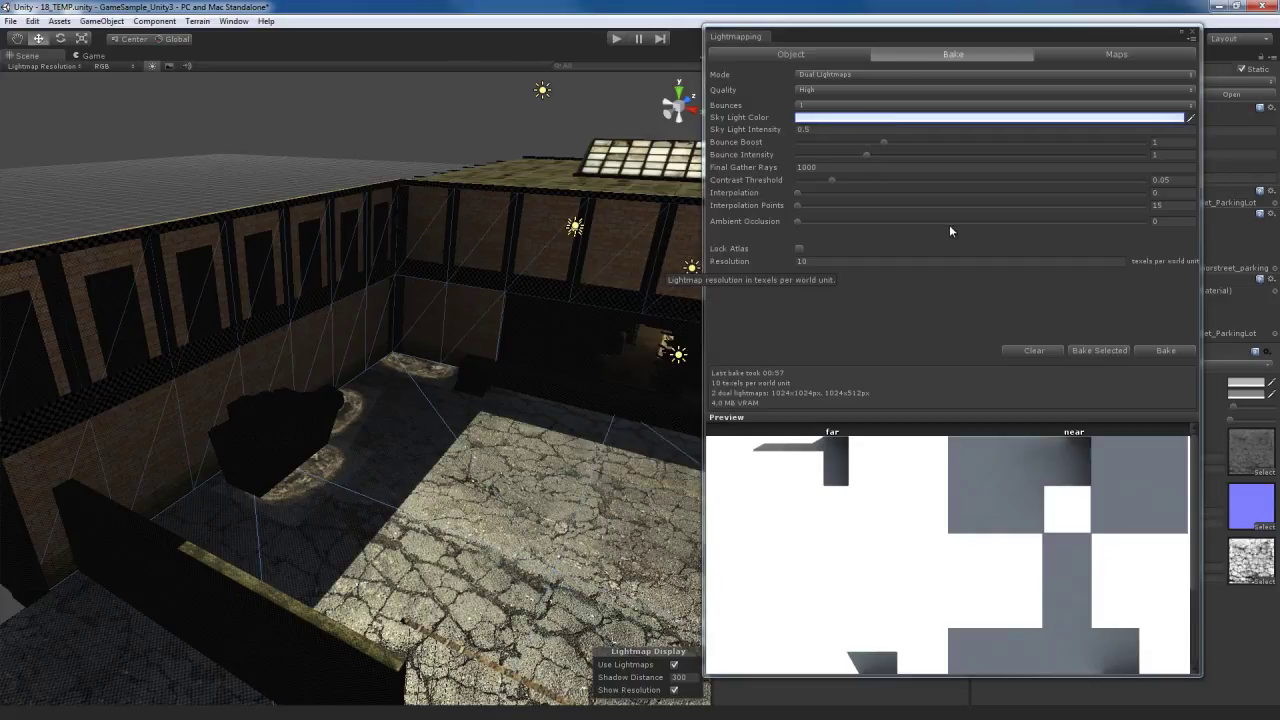
click(836, 129)
text(0)
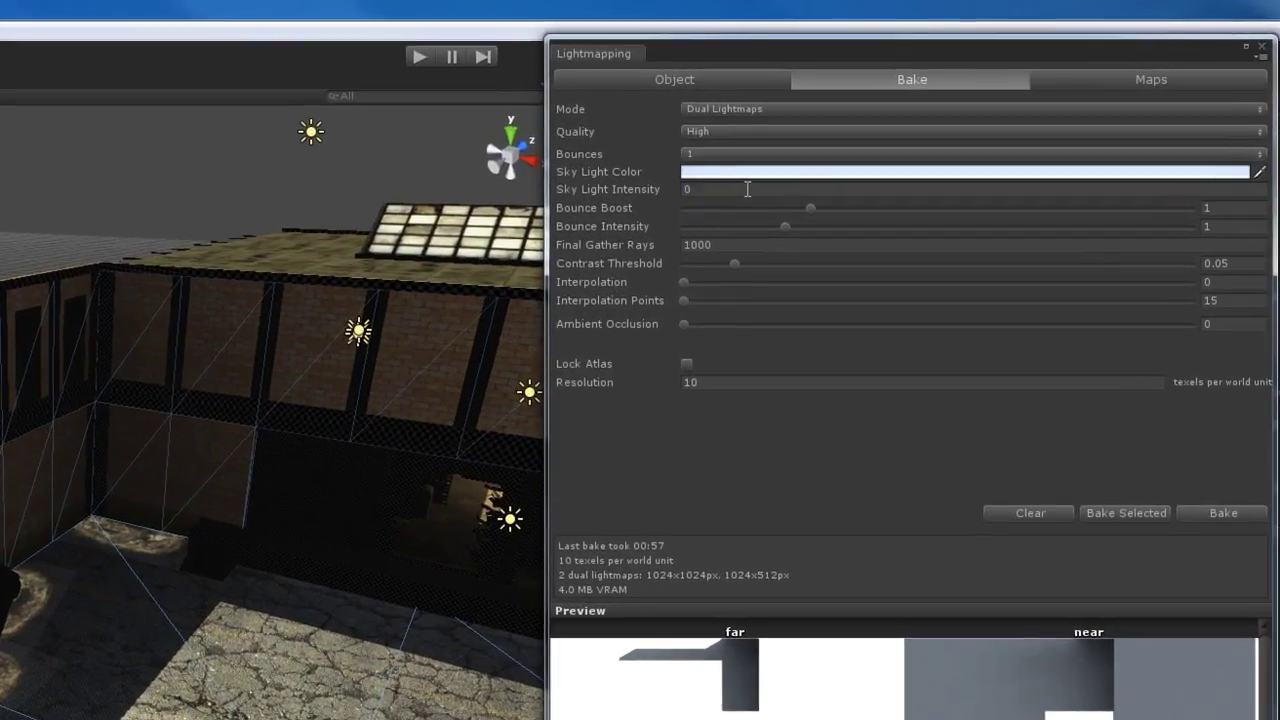
scroll(256, 596, up, 3)
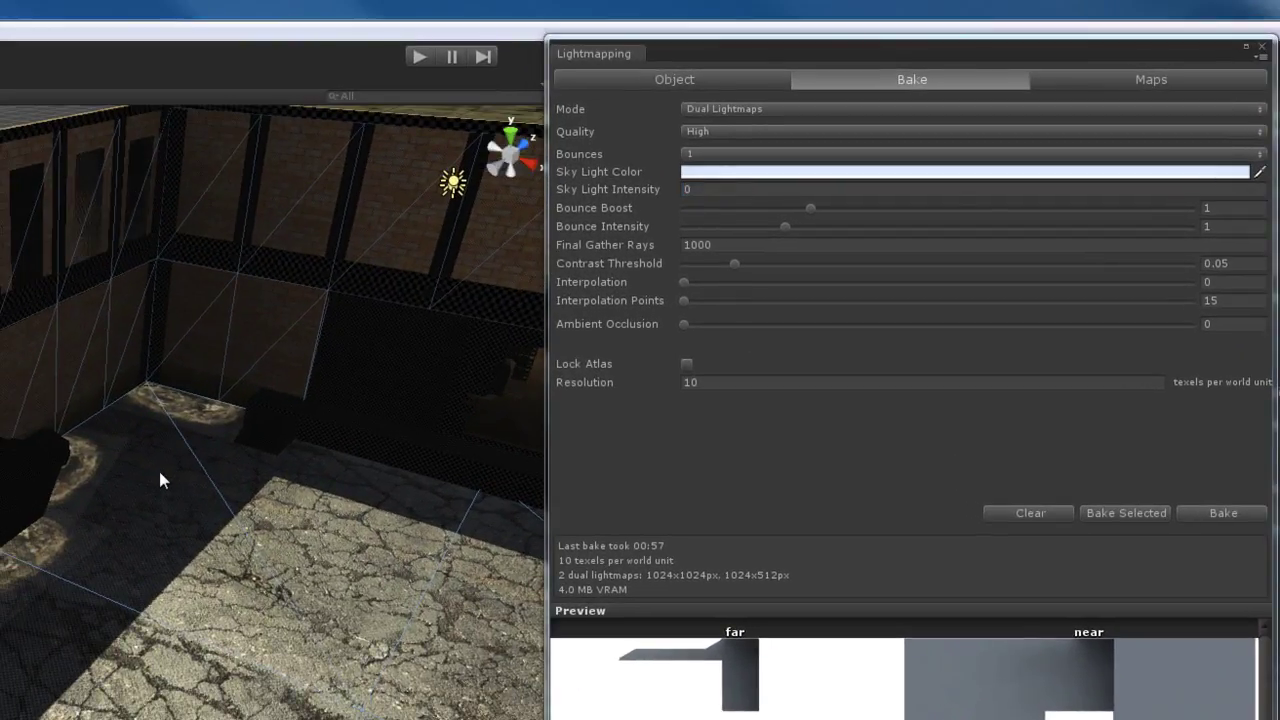
scroll(159, 471, up, 3)
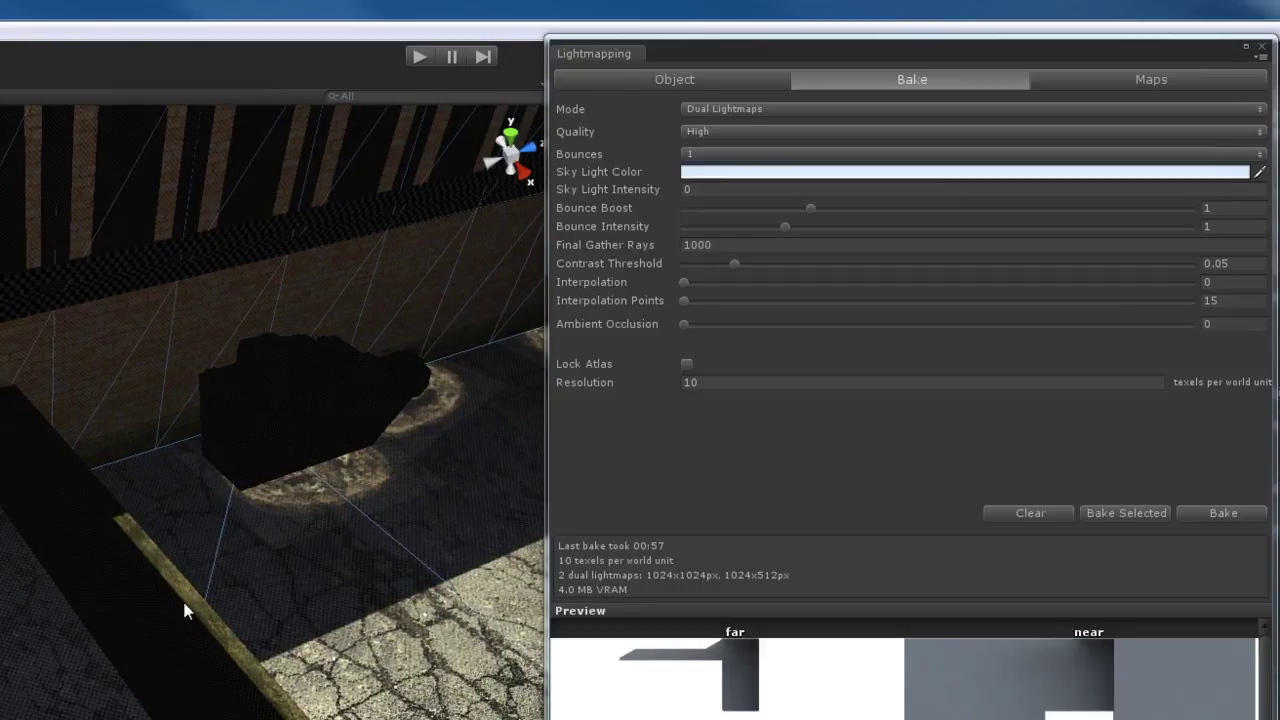
right_drag(186, 590, 72, 655)
right_drag(363, 449, 250, 560)
click(744, 194)
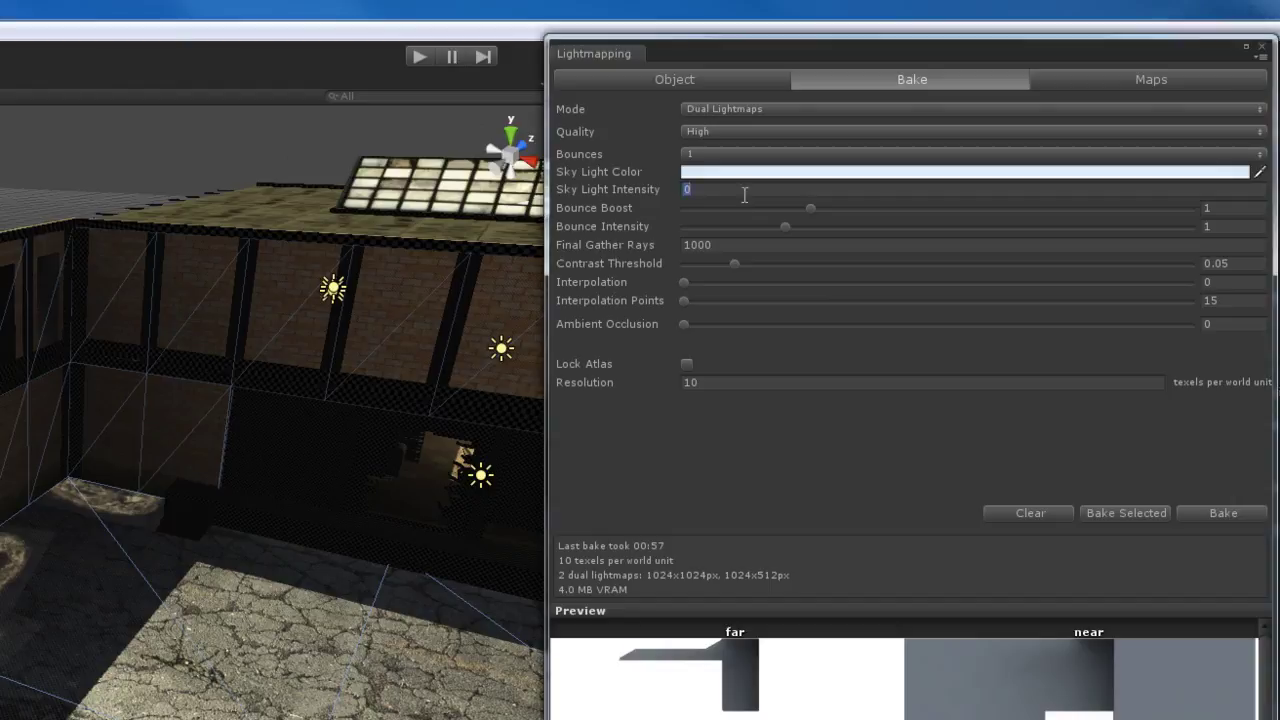
text(0.5)
right_drag(213, 705, 206, 714)
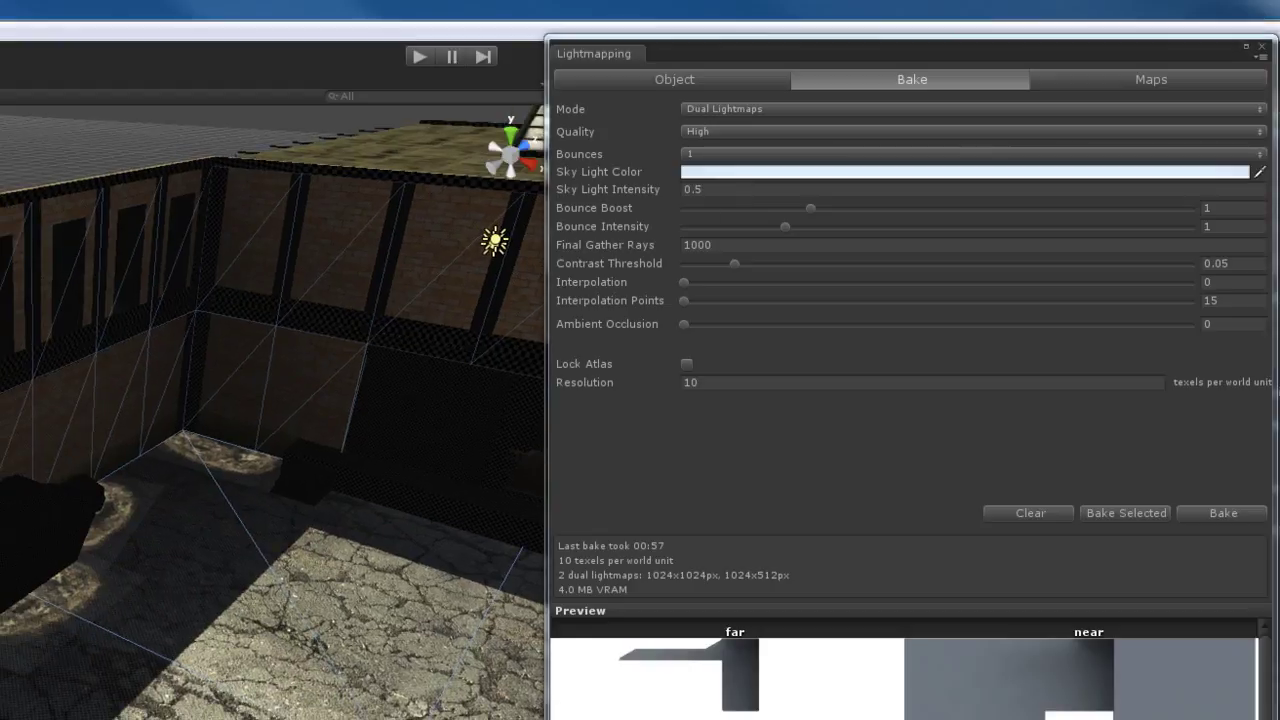
right_drag(113, 632, 166, 594)
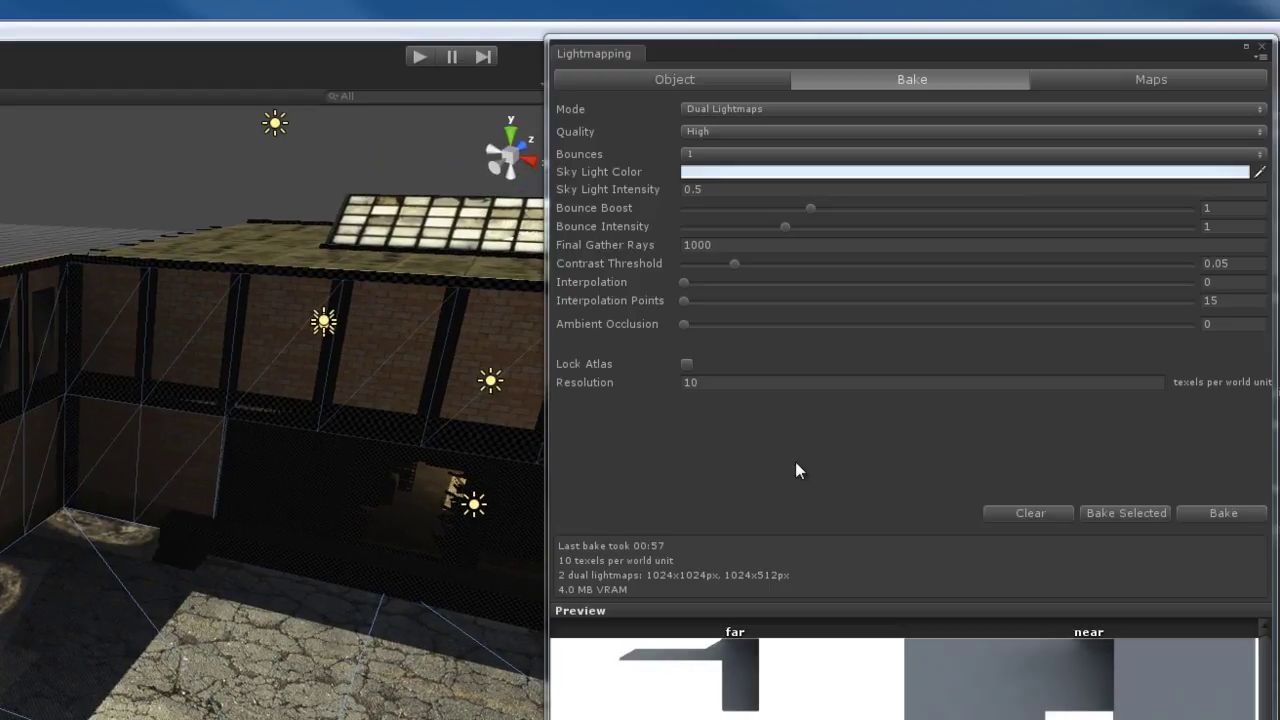
right_drag(314, 603, 325, 585)
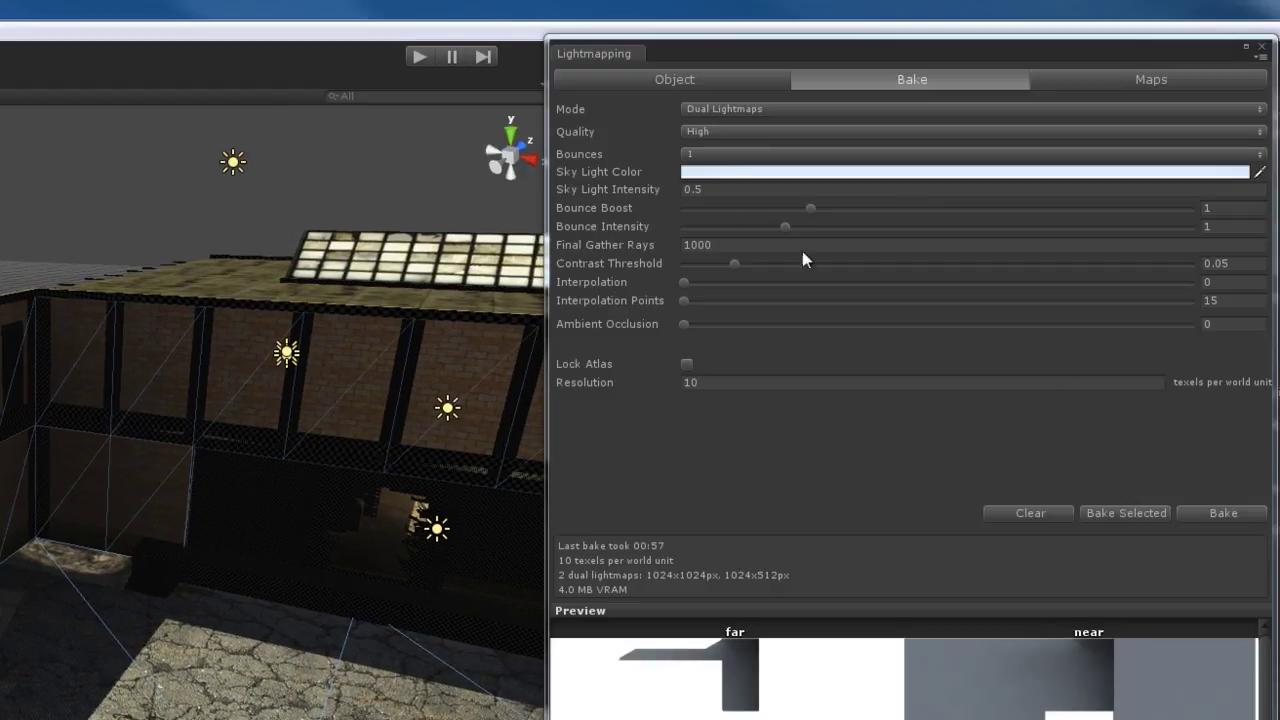
click(728, 190)
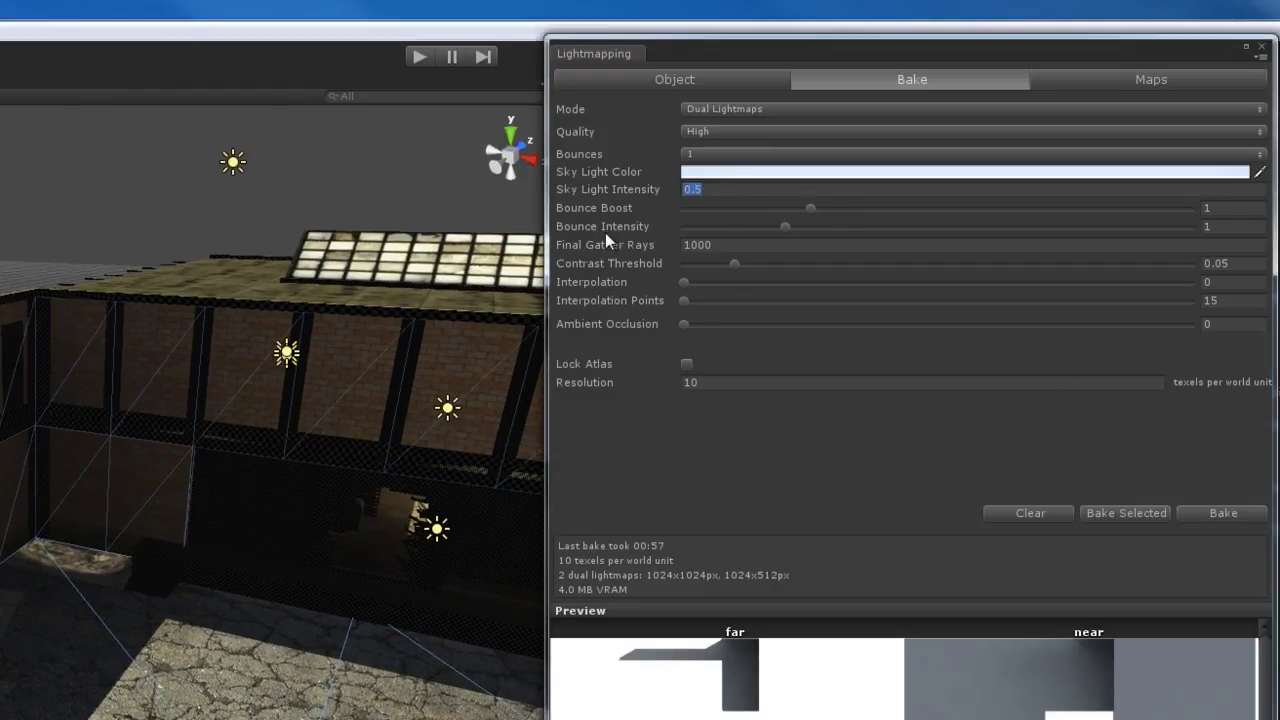
click(1244, 208)
click(1240, 221)
click(1240, 208)
click(1240, 226)
click(1240, 208)
mouse_move(631, 214)
right_drag(409, 366, 338, 476)
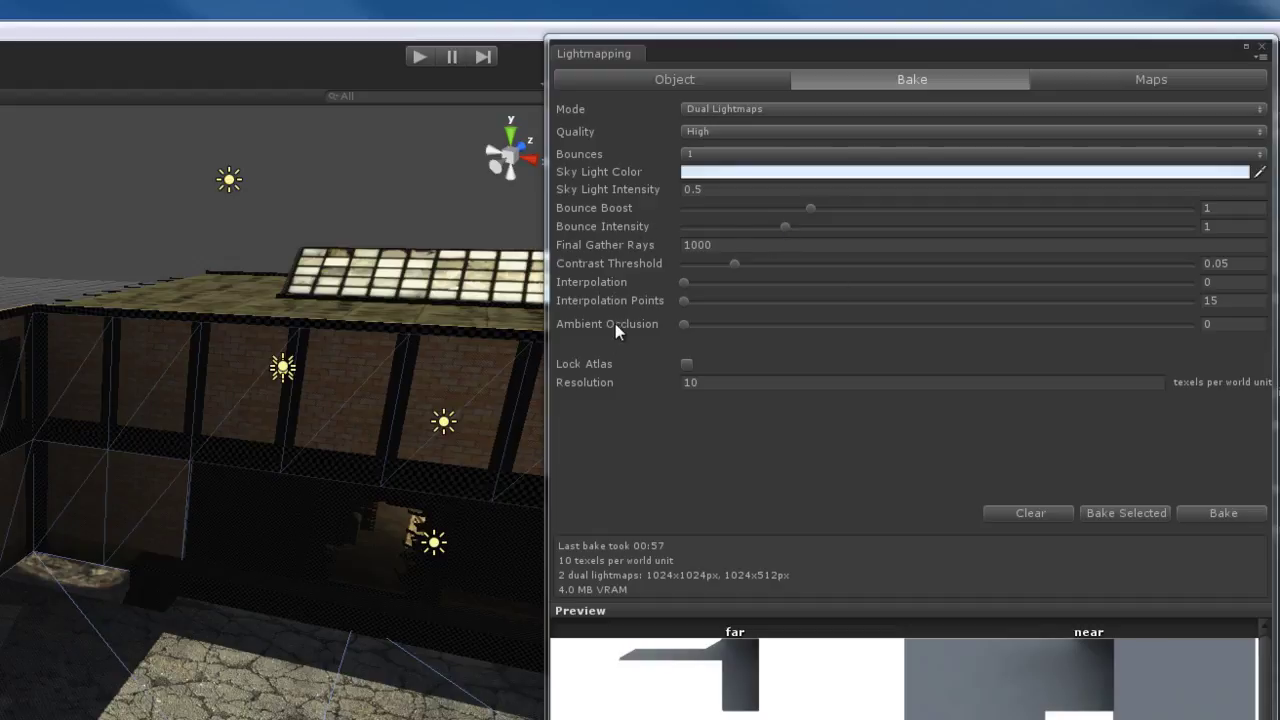
click(743, 245)
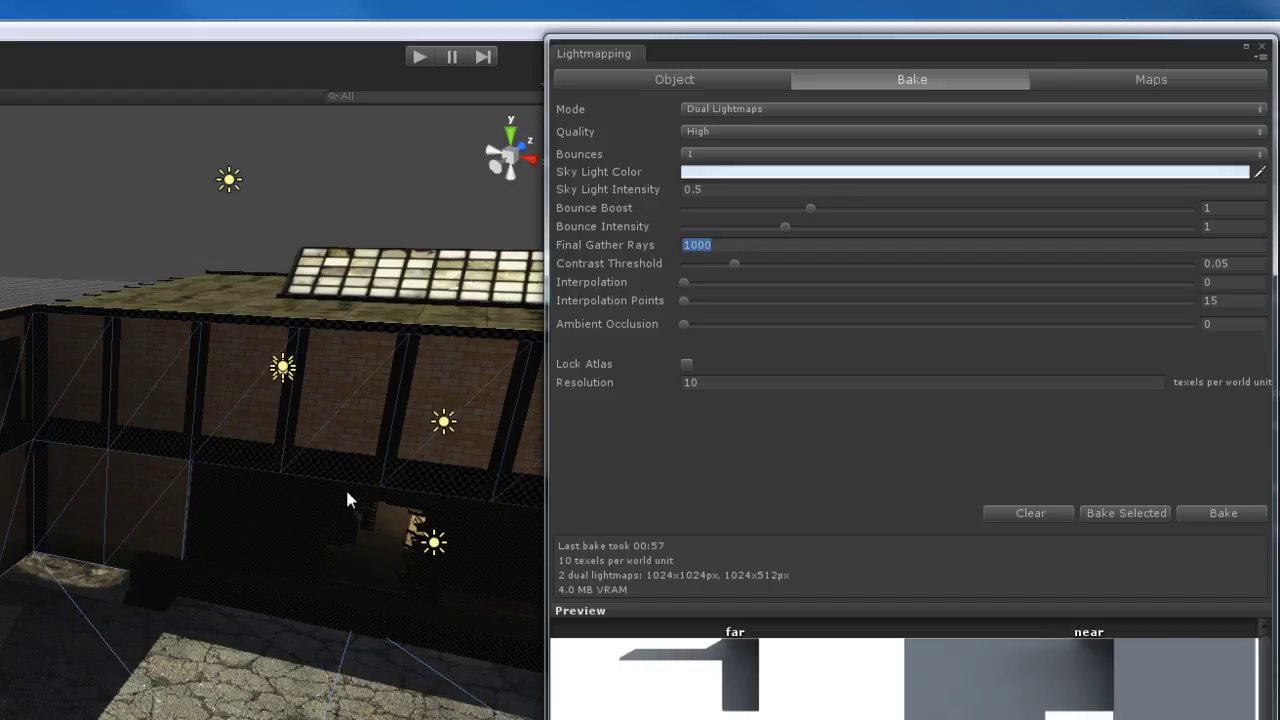
right_drag(346, 471, 334, 450)
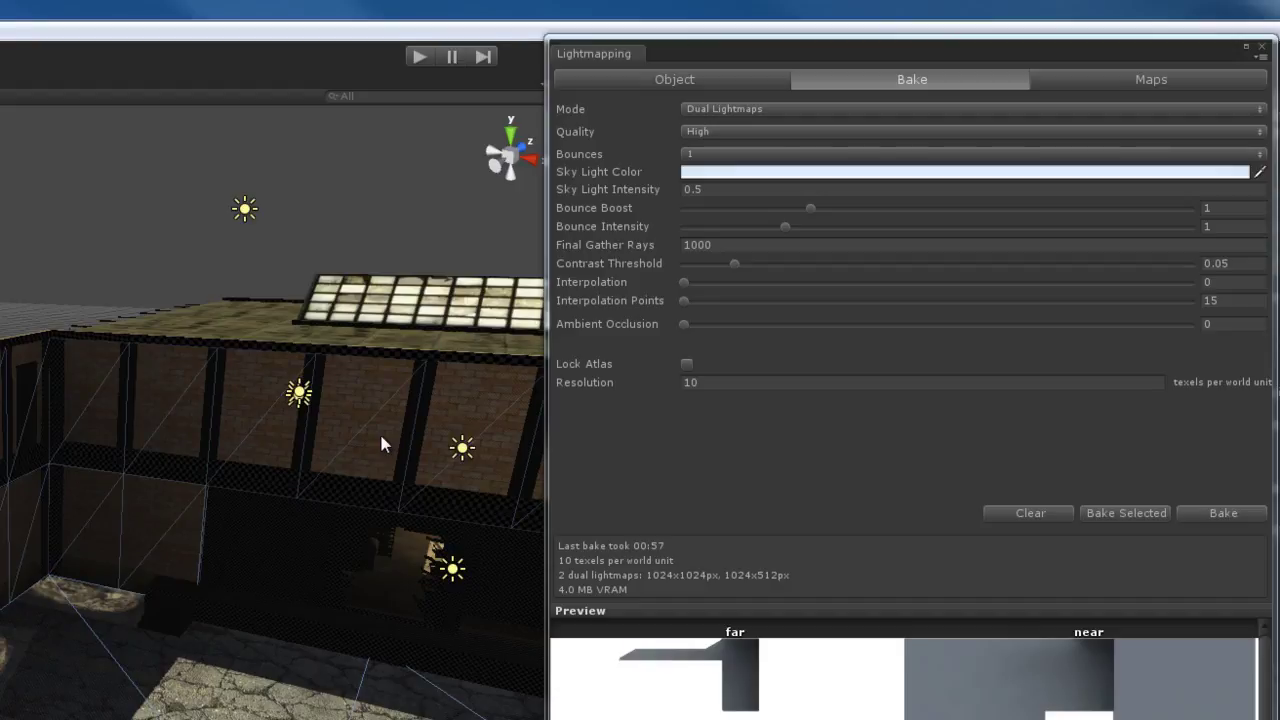
click(749, 246)
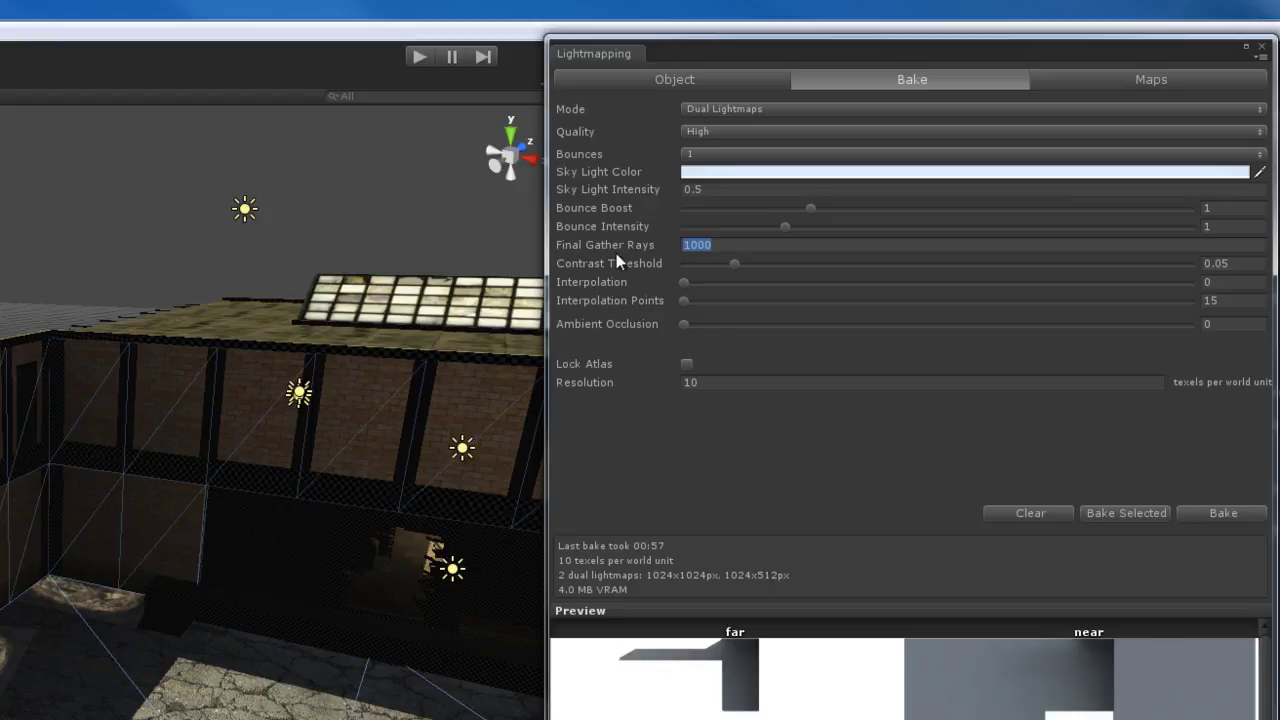
text(32)
click(808, 245)
text(1000)
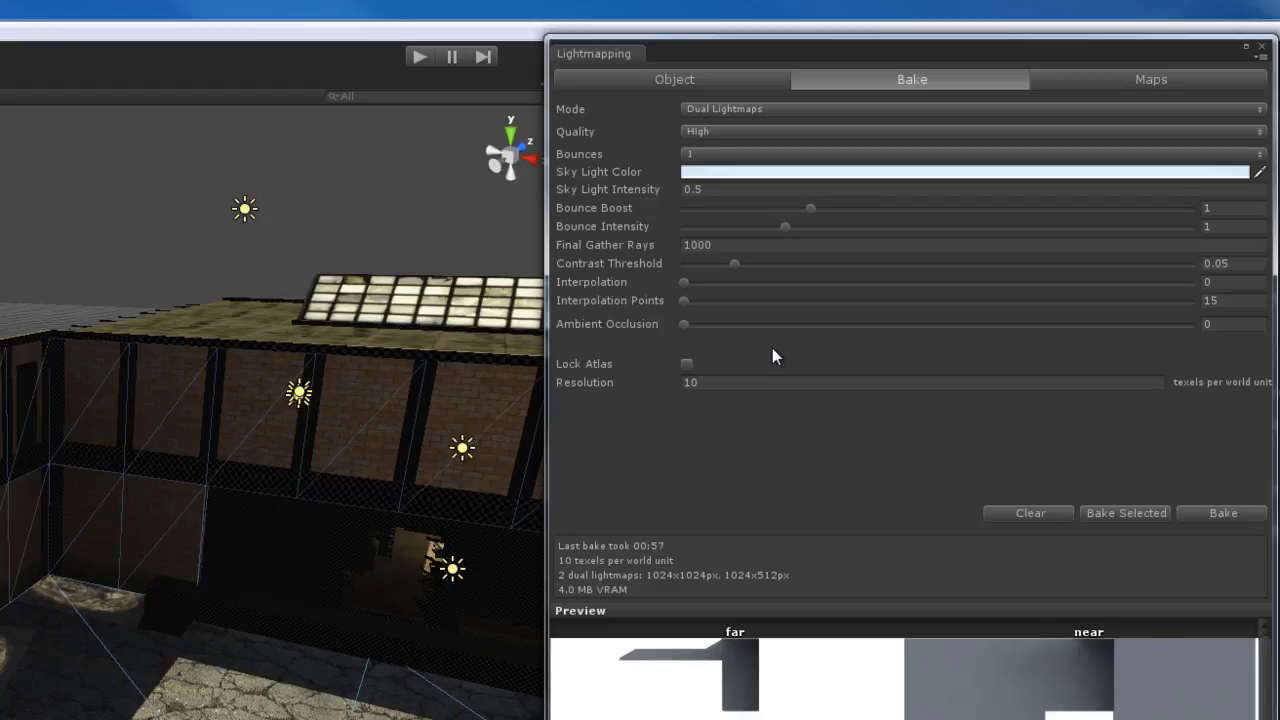
click(788, 244)
alt+drag(167, 557, 359, 540)
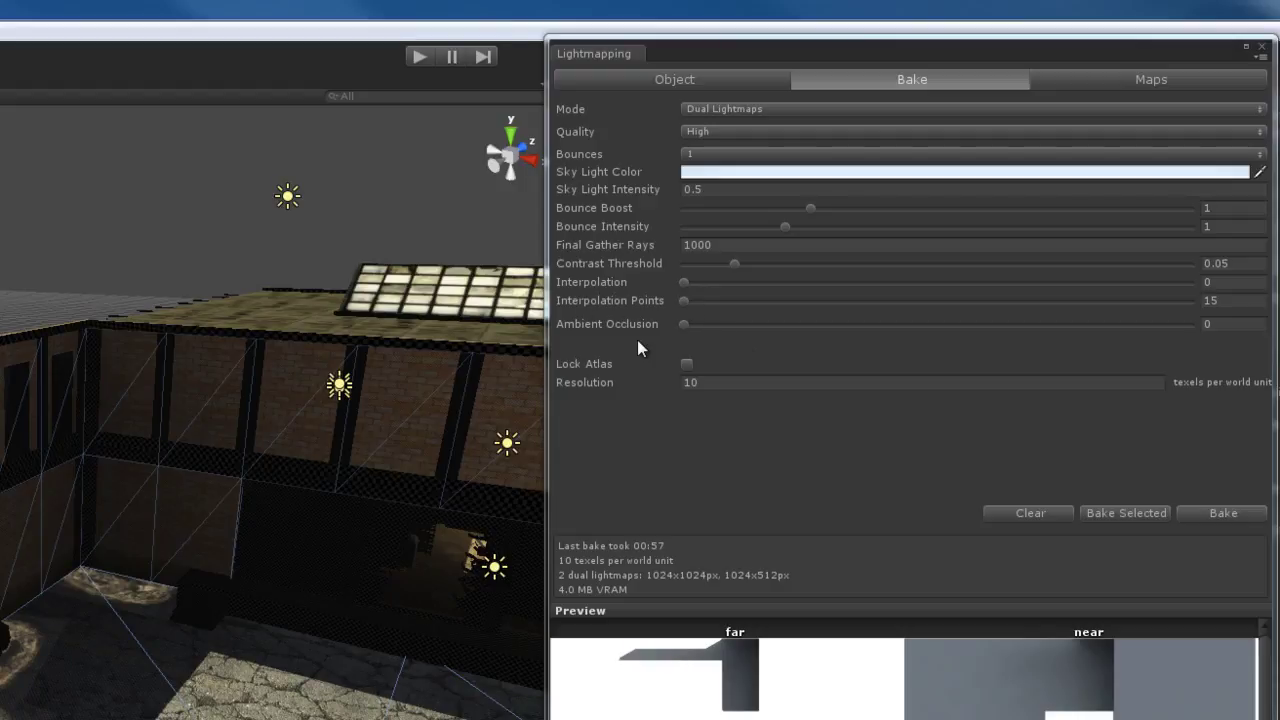
alt+drag(390, 462, 395, 452)
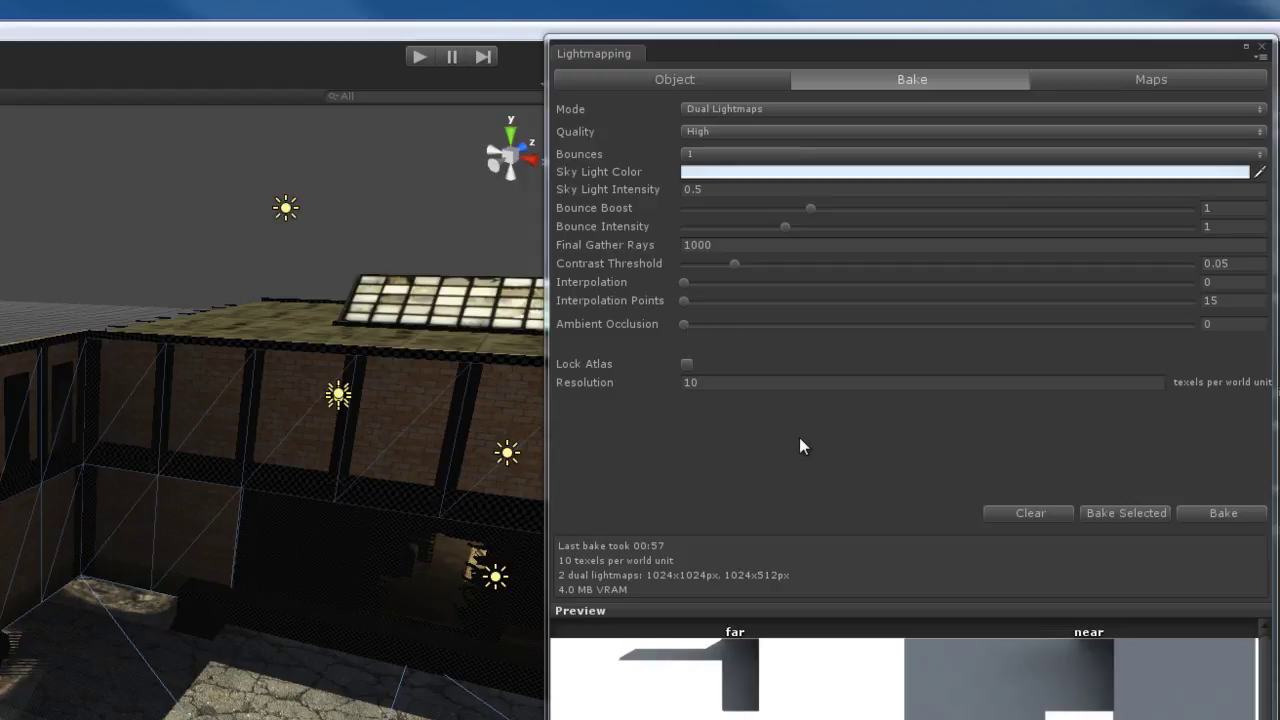
drag(685, 324, 1200, 327)
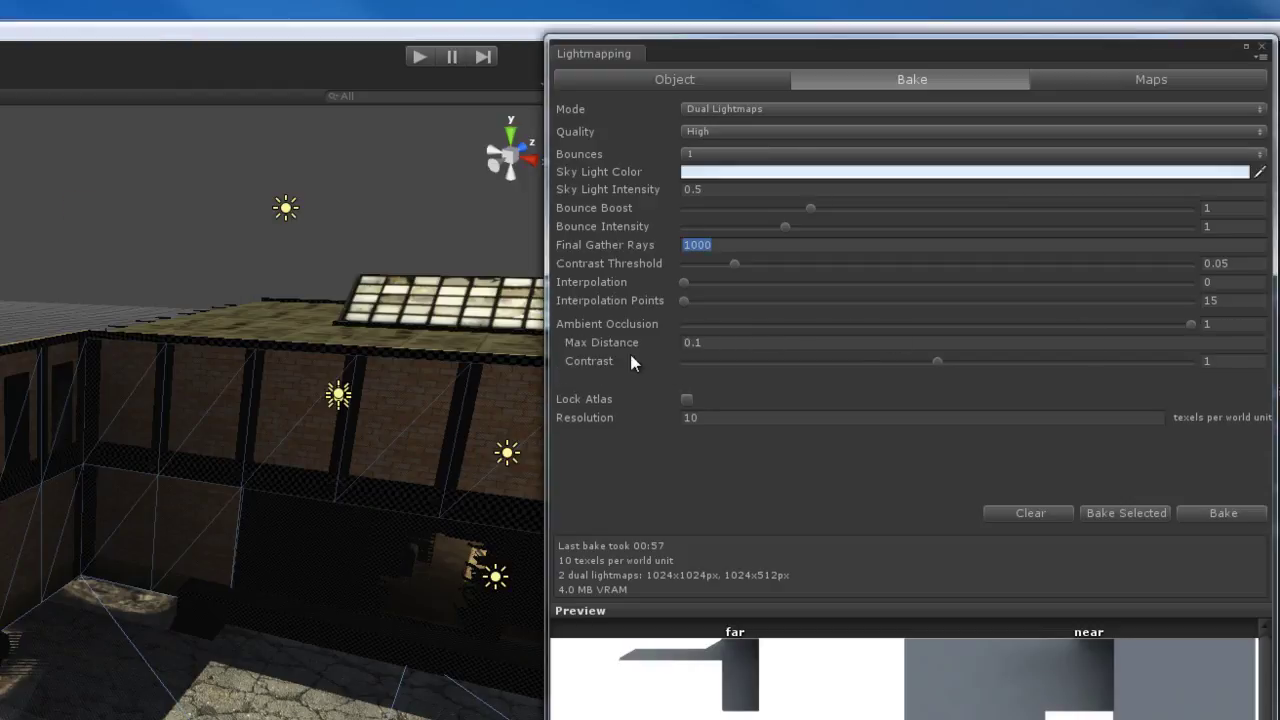
drag(1190, 326, 649, 332)
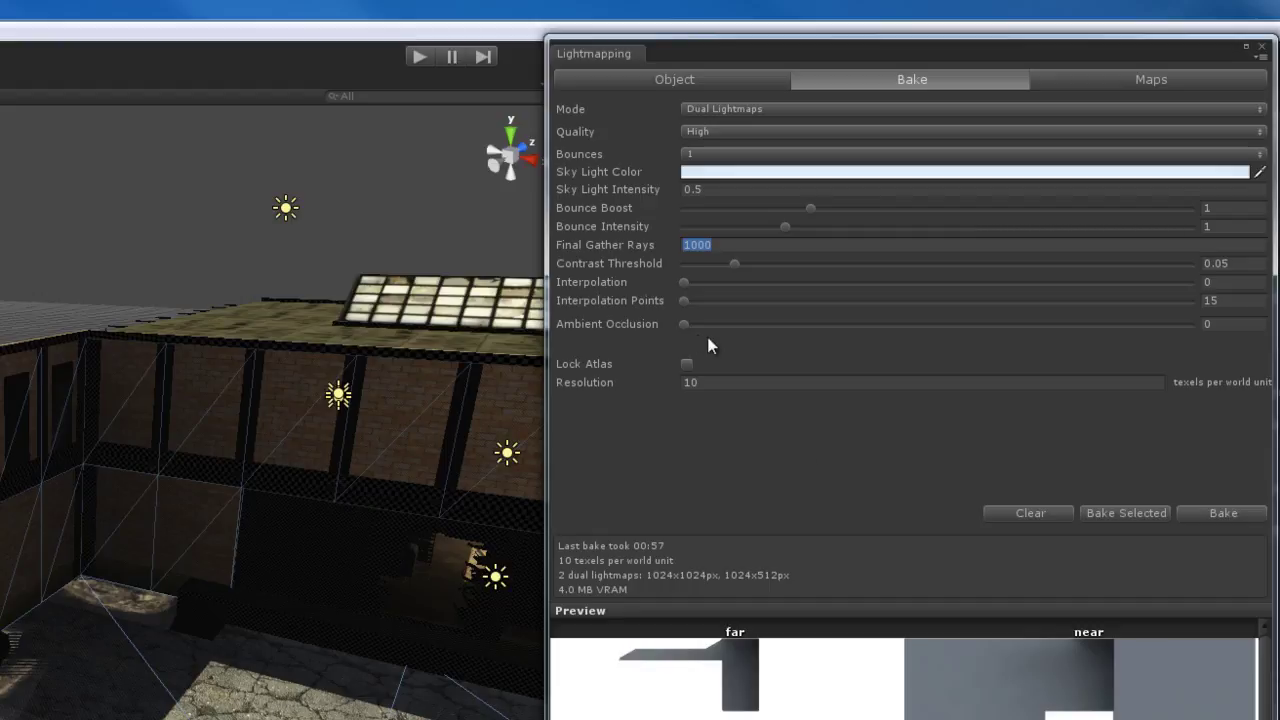
mouse_move(684, 324)
mouse_down()
mouse_move(1005, 338)
mouse_move(667, 330)
mouse_up()
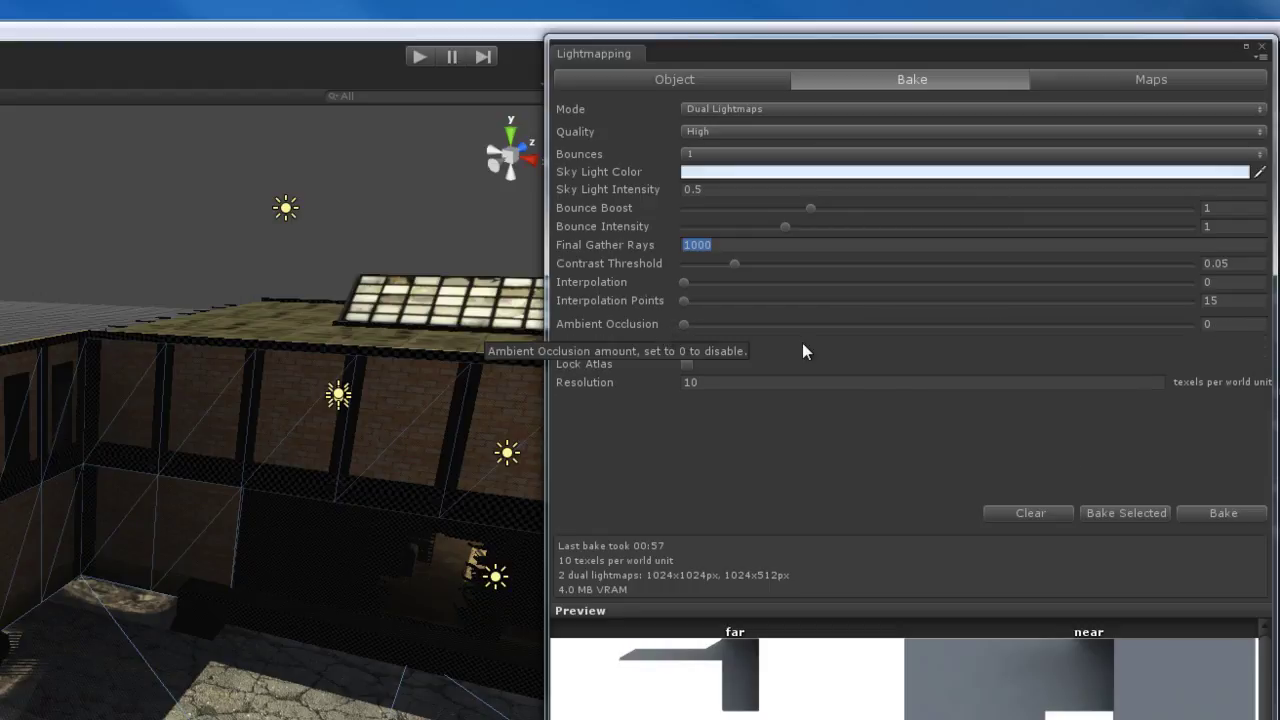
click(270, 600)
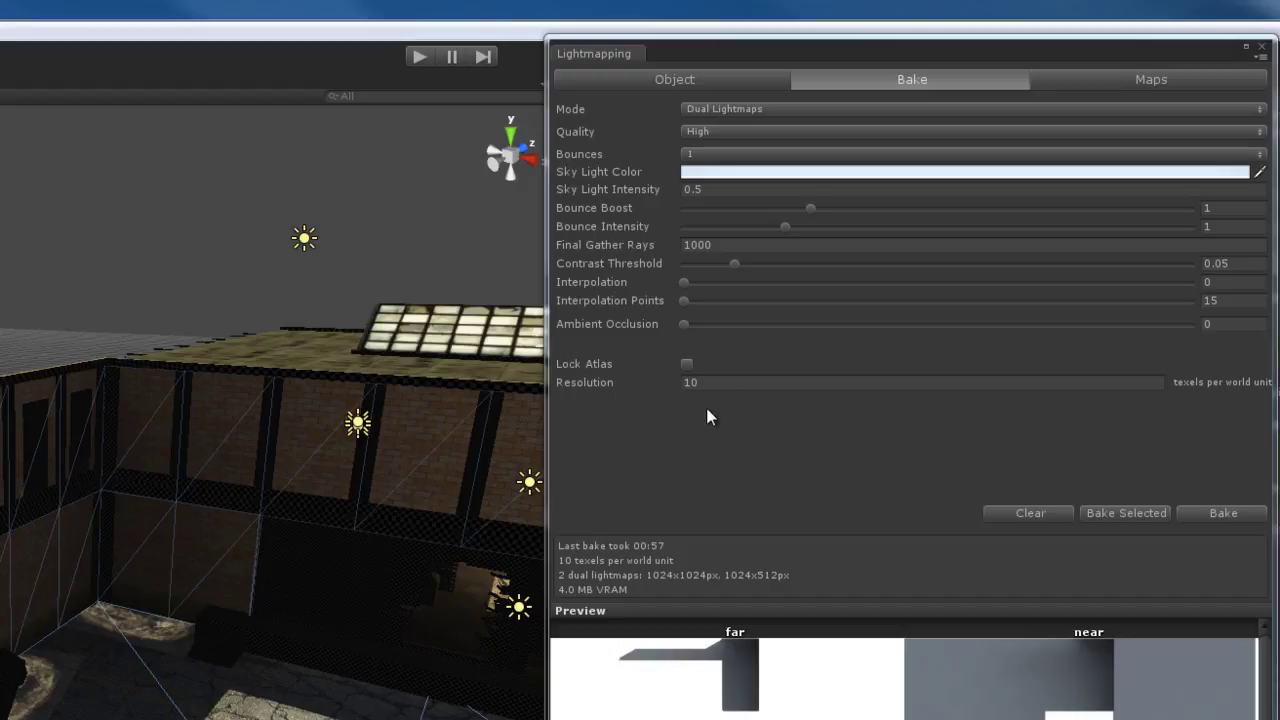
Lock then unlock the lightmap atlas and set Resolution to 50.
click(687, 363)
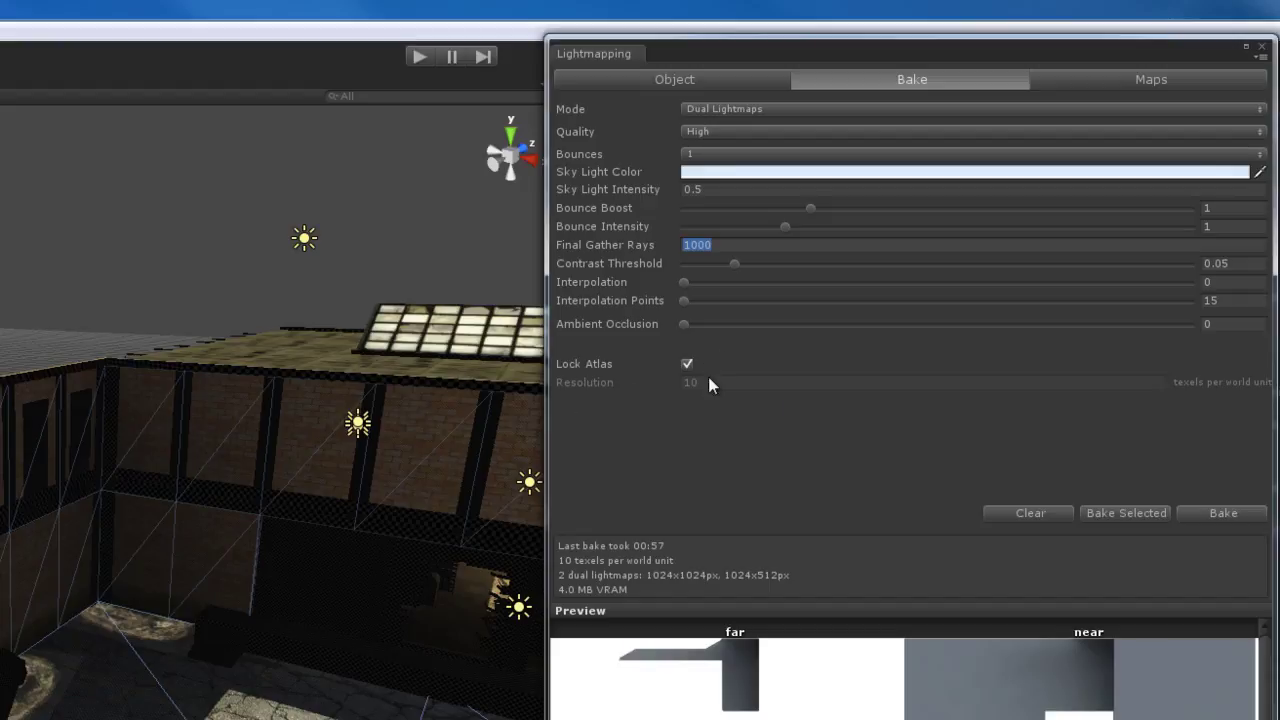
click(687, 364)
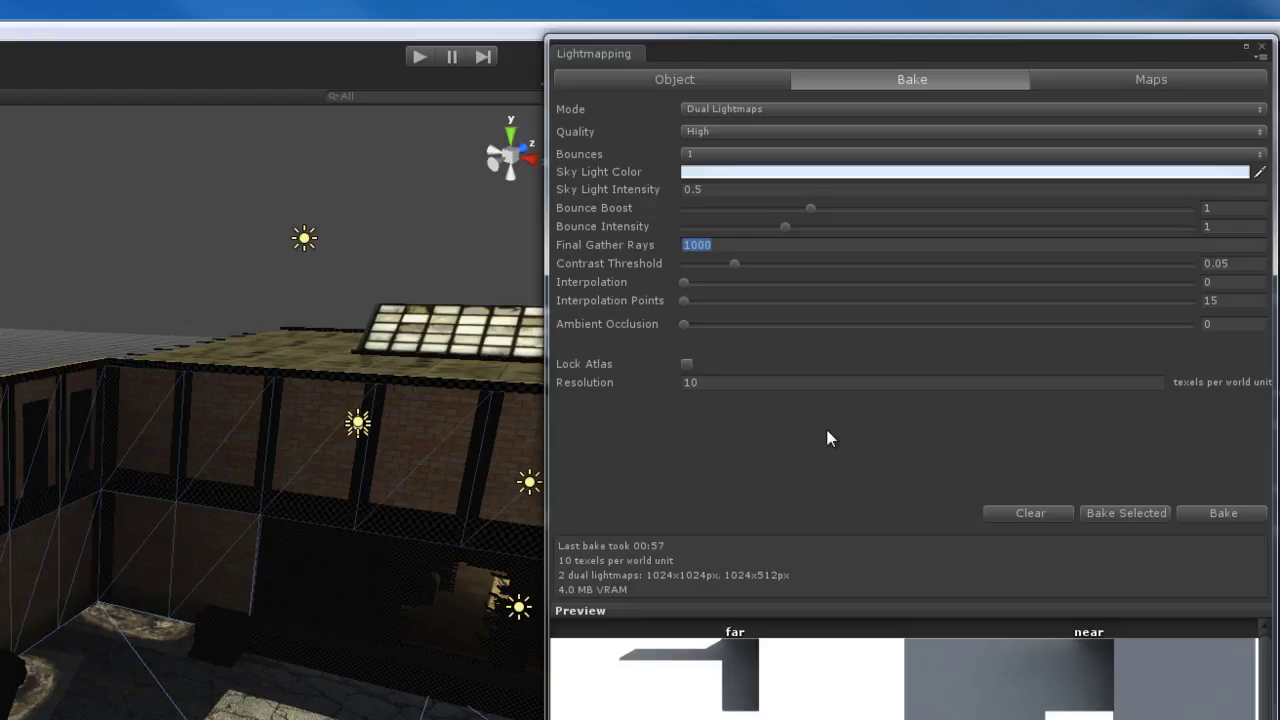
click(735, 384)
text(50)
Restore Resolution to 10 and show the Maps lightmap array with two baked pairs.
click(806, 382)
text(10)
click(800, 381)
click(1084, 75)
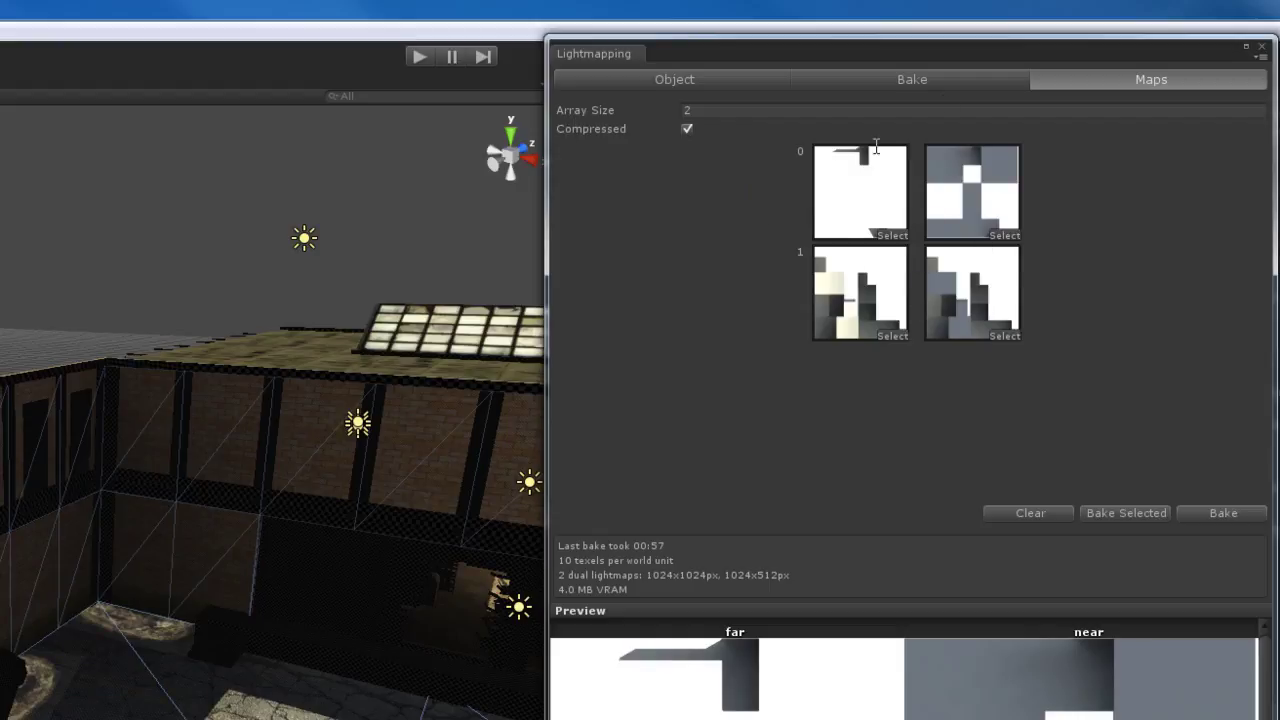
click(934, 81)
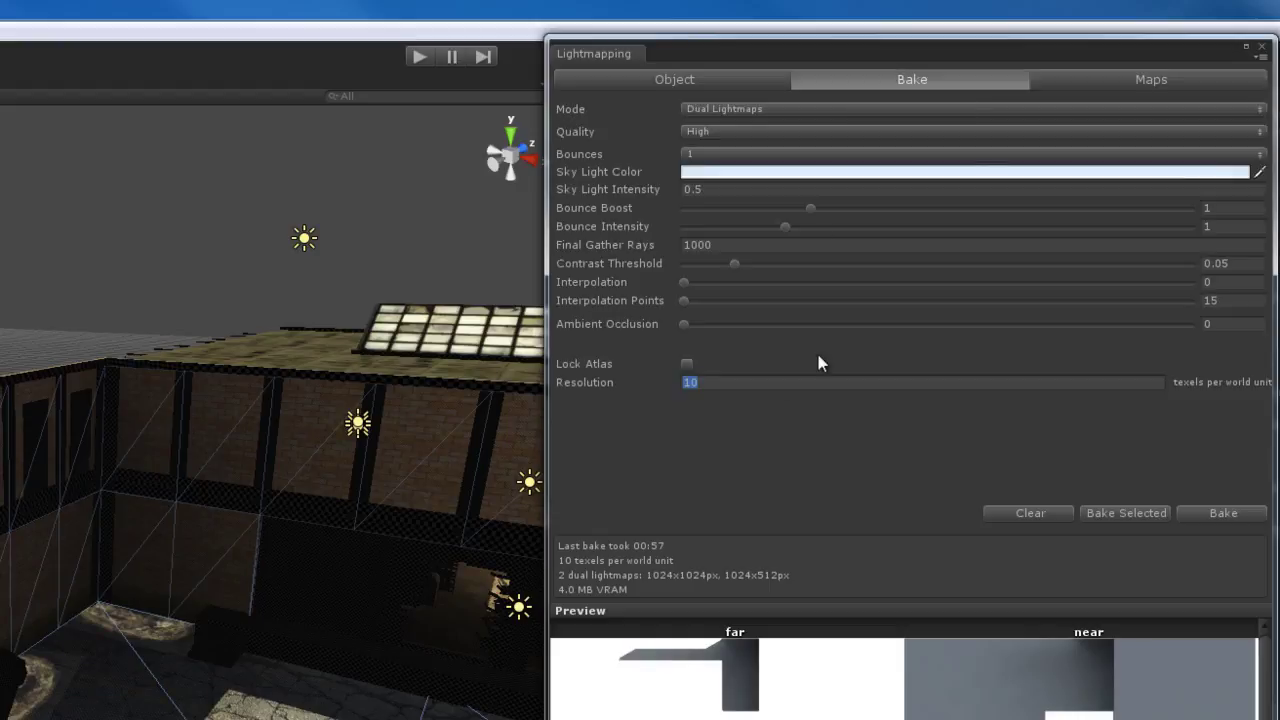
click(687, 364)
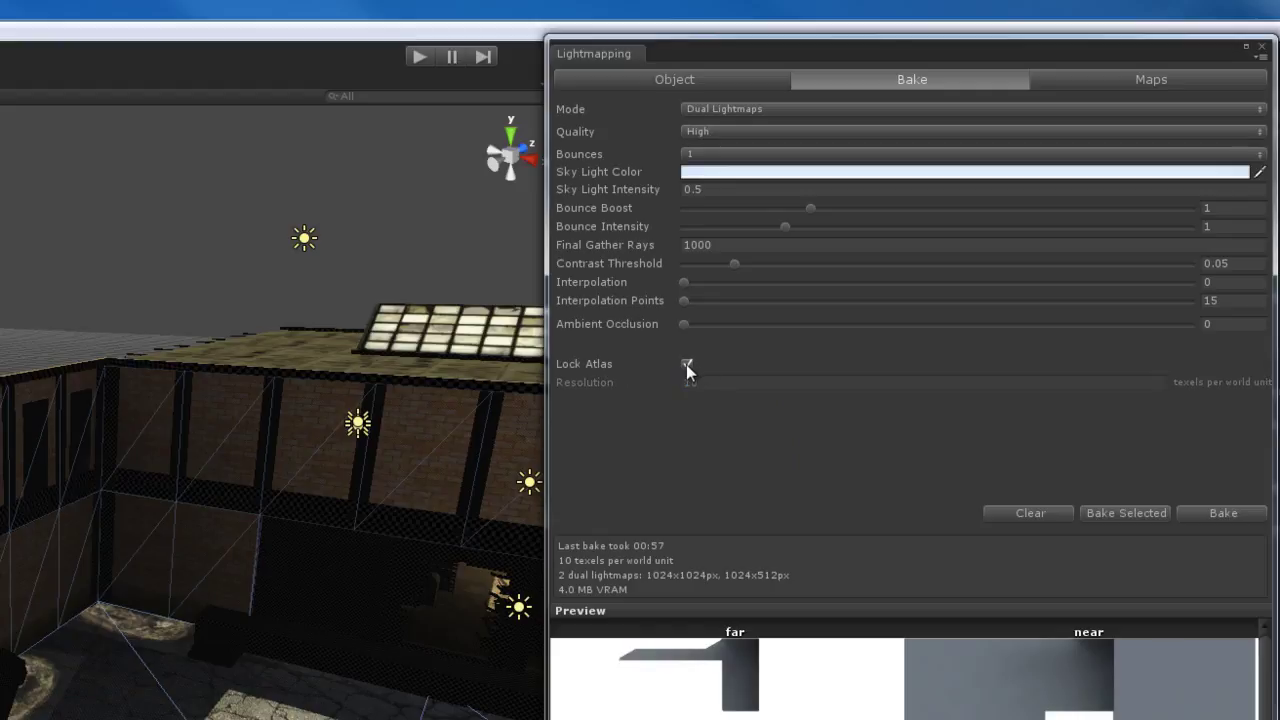
click(686, 364)
click(1142, 76)
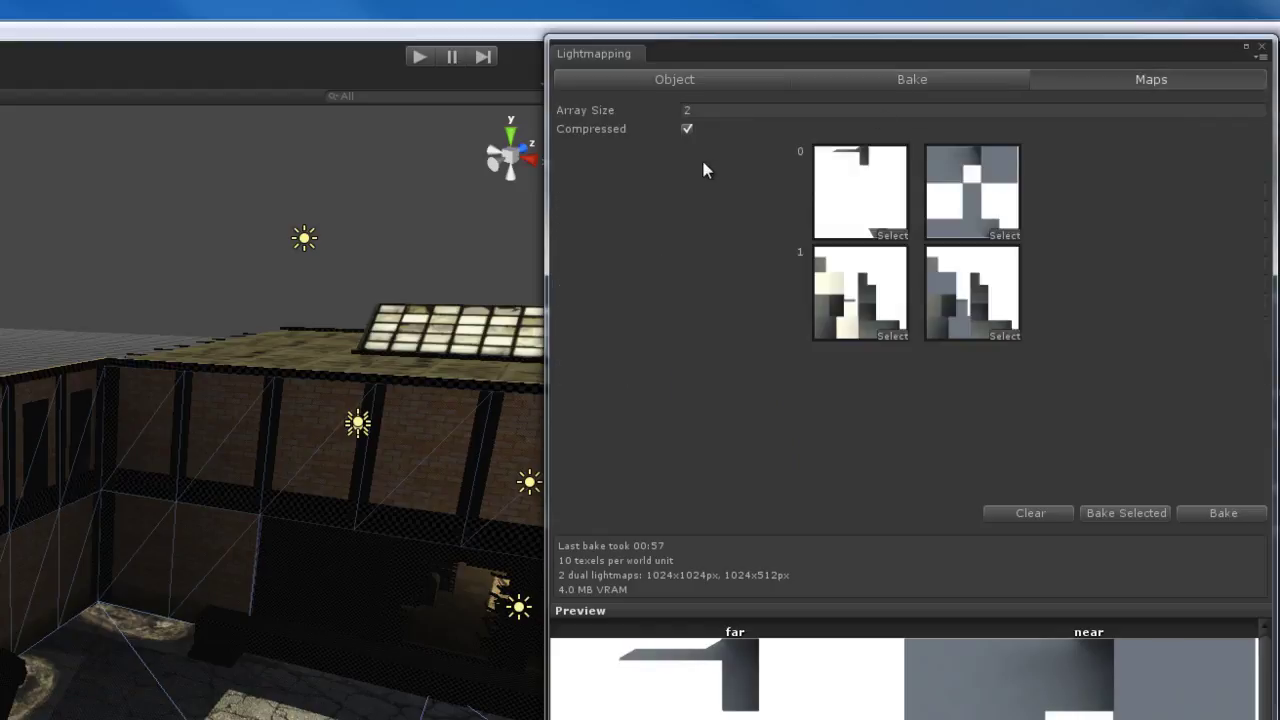
click(752, 110)
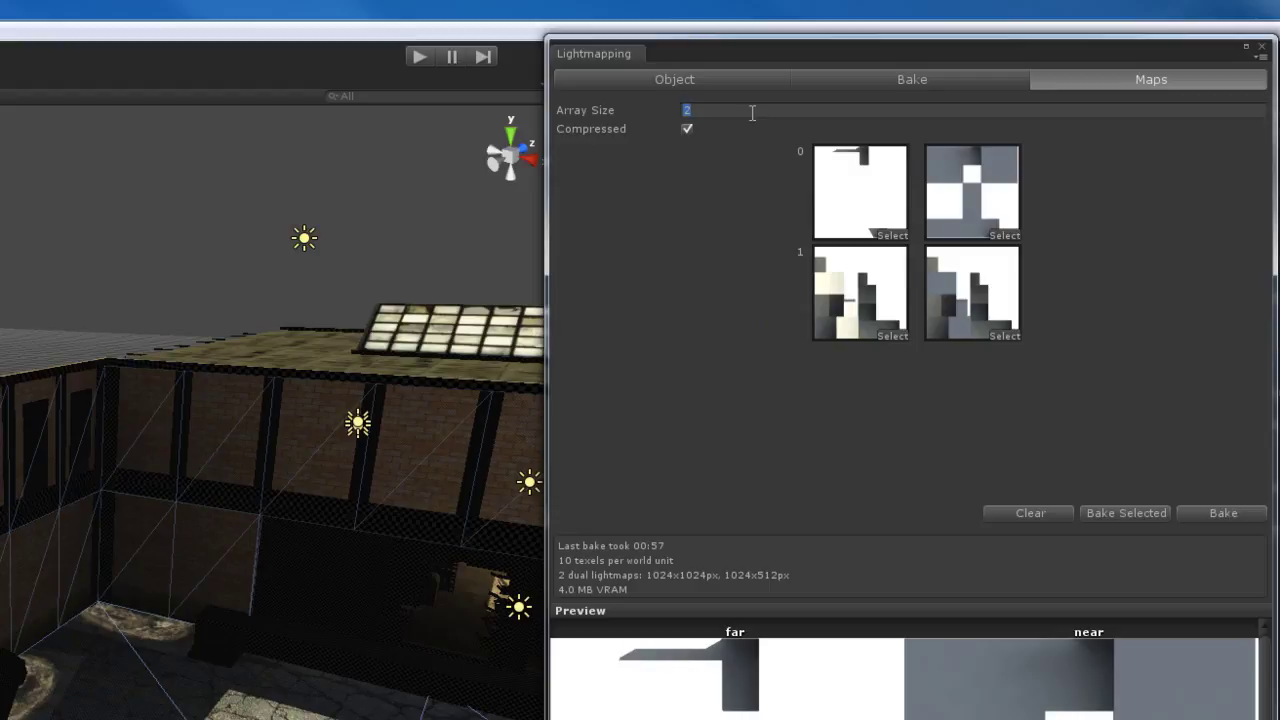
Enter lightmap Array Size 6, check the new empty slots, and return to the Bake settings.
text(0)
key(Return)
scroll(857, 334, down, 5)
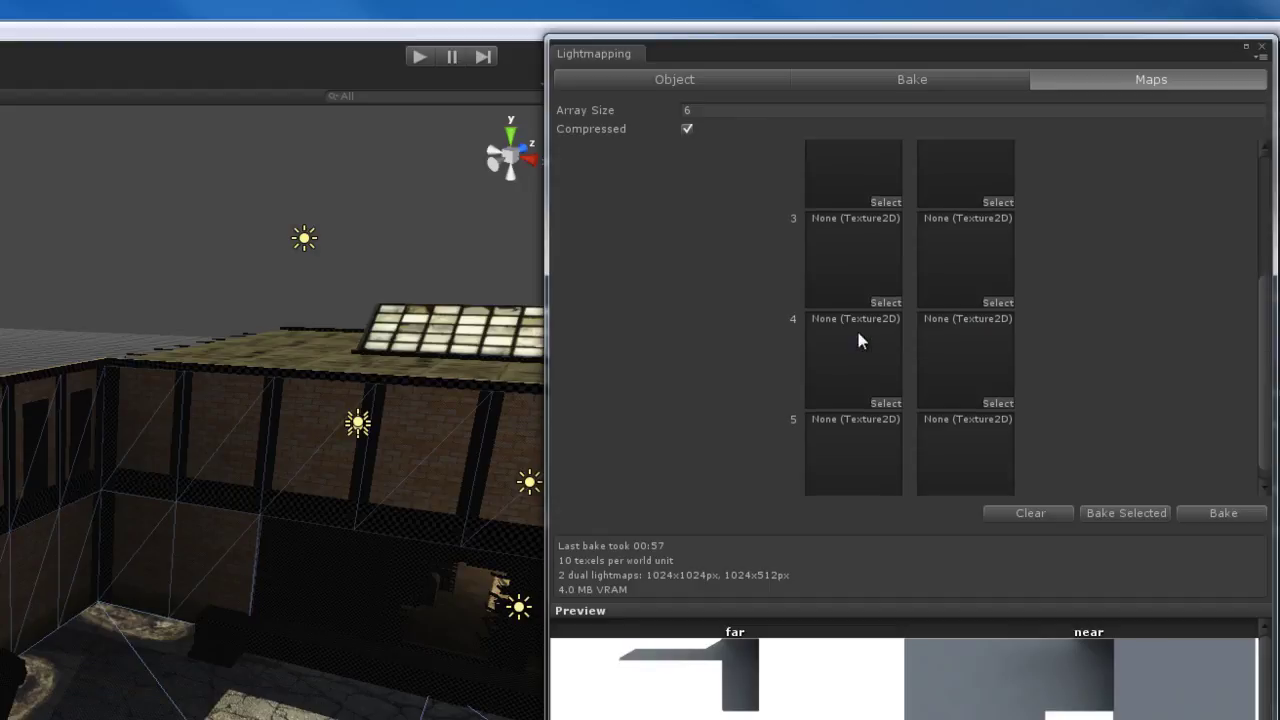
scroll(855, 335, up, 5)
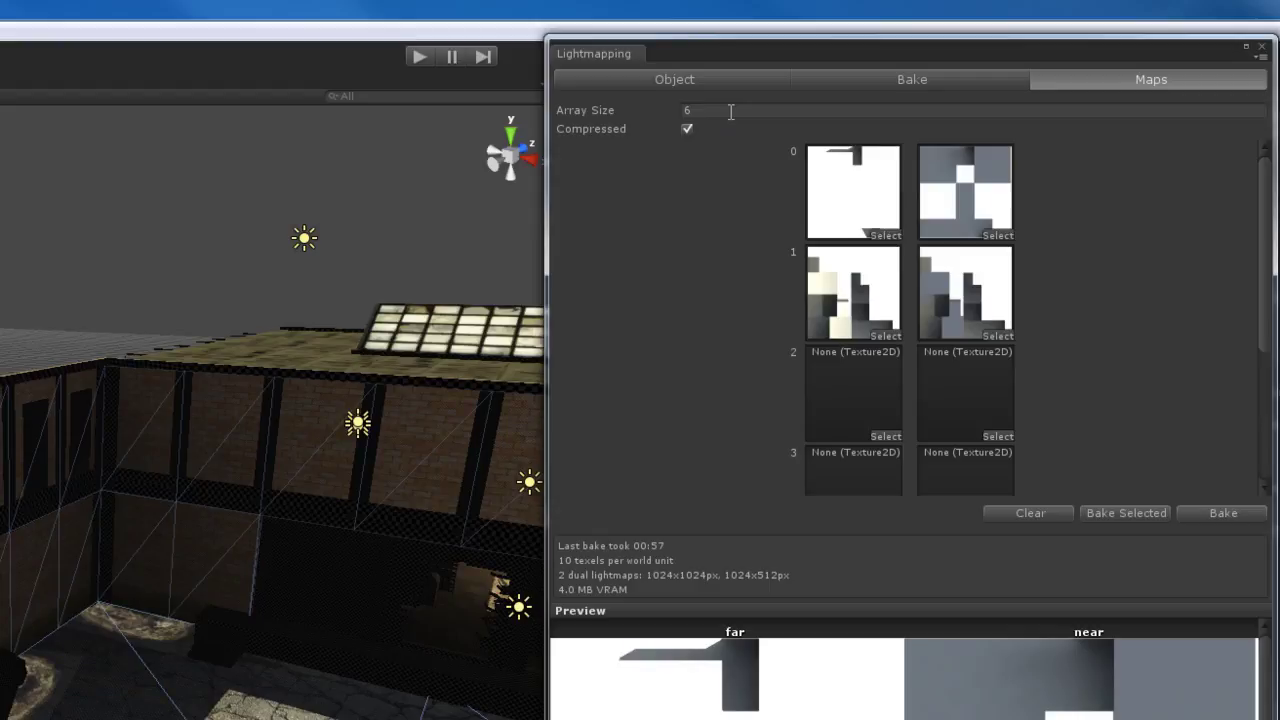
click(912, 79)
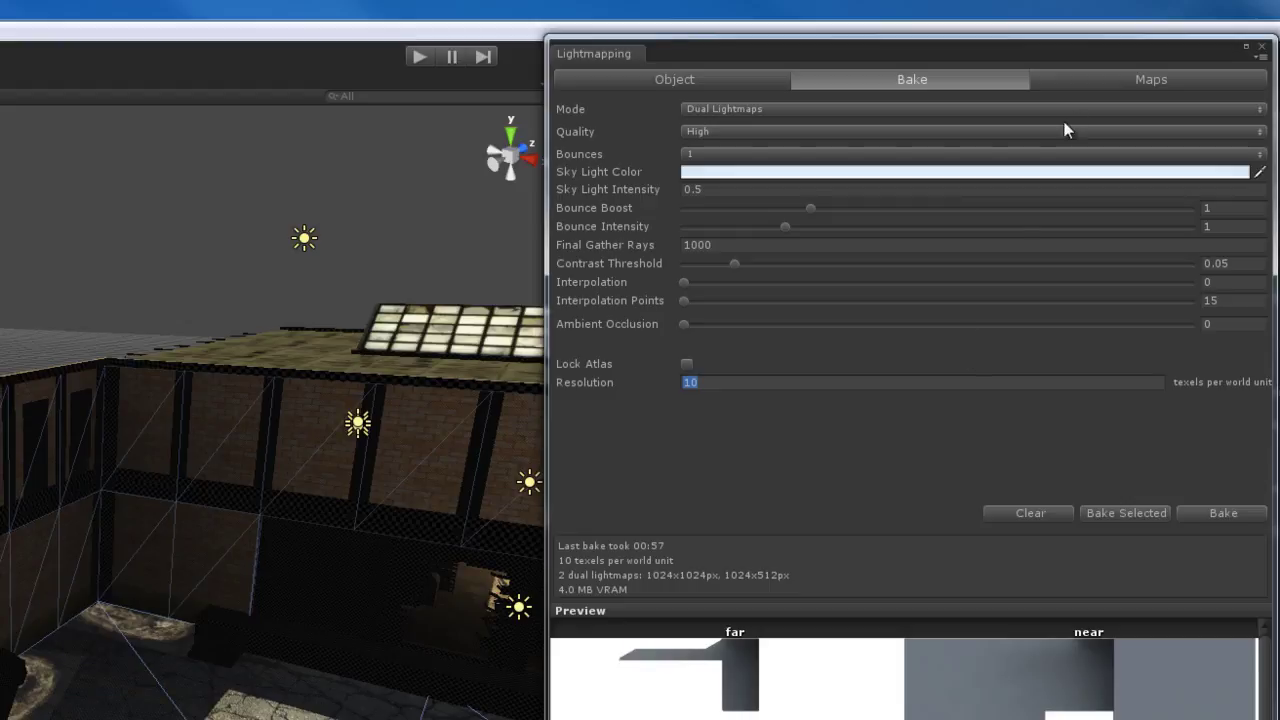
Flip between the Maps and Bake tabs, ending on Maps with six entries, pairs 0–1 baked.
click(1075, 92)
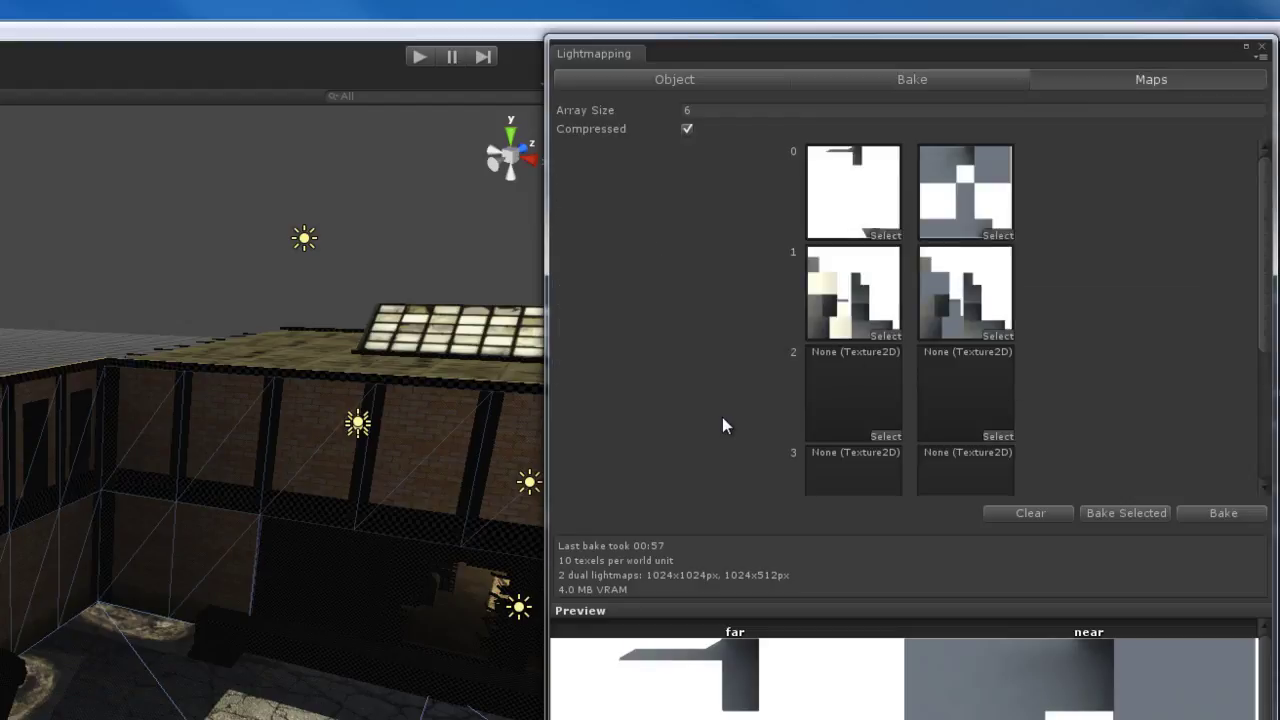
click(886, 82)
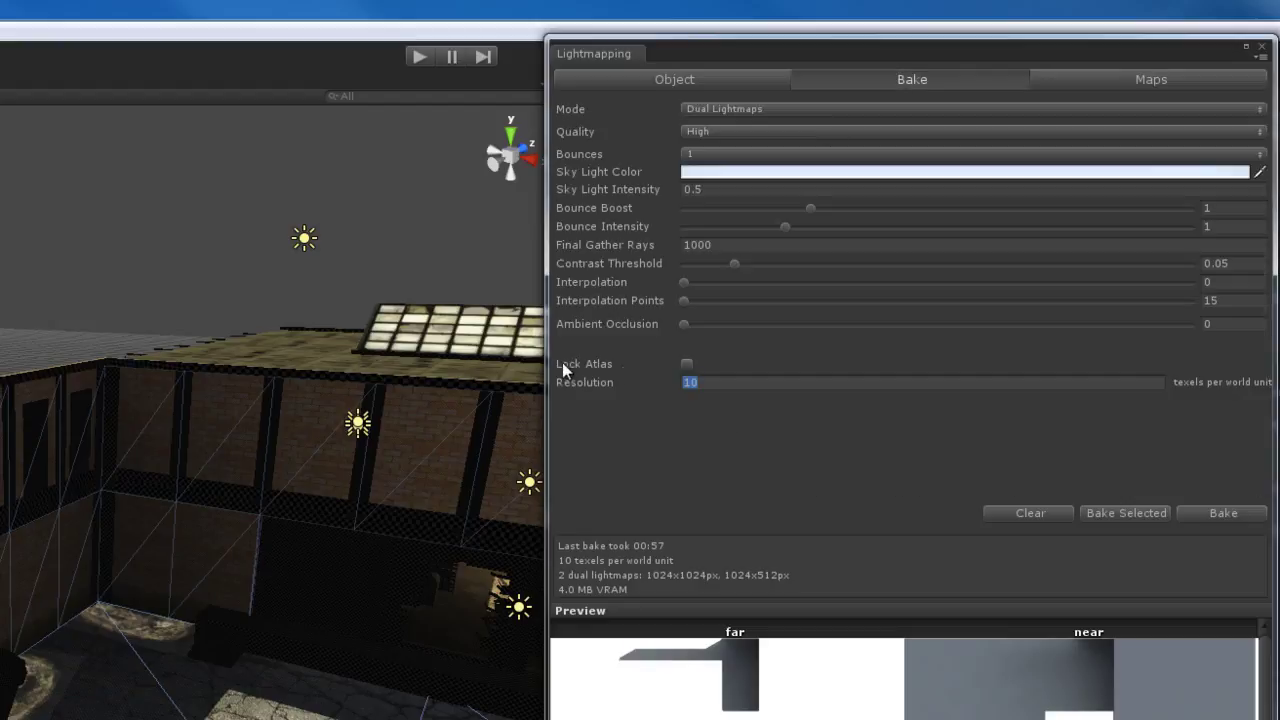
click(1088, 74)
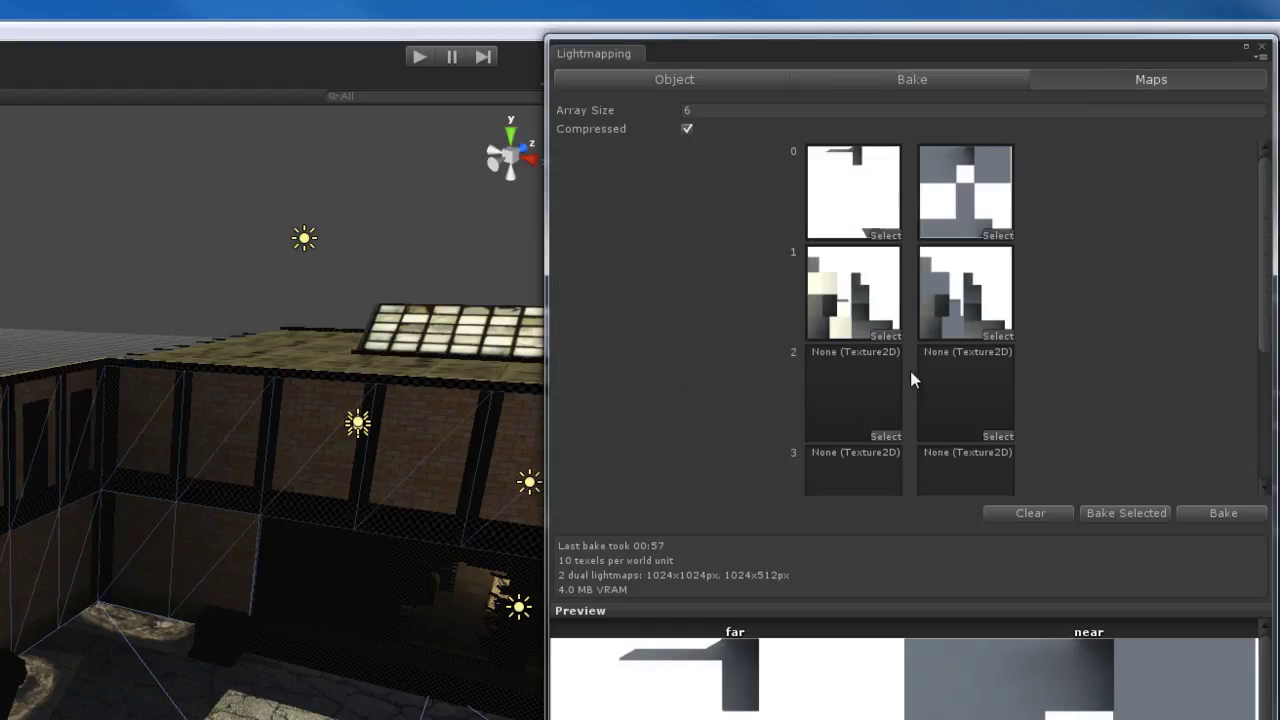
click(945, 82)
click(732, 381)
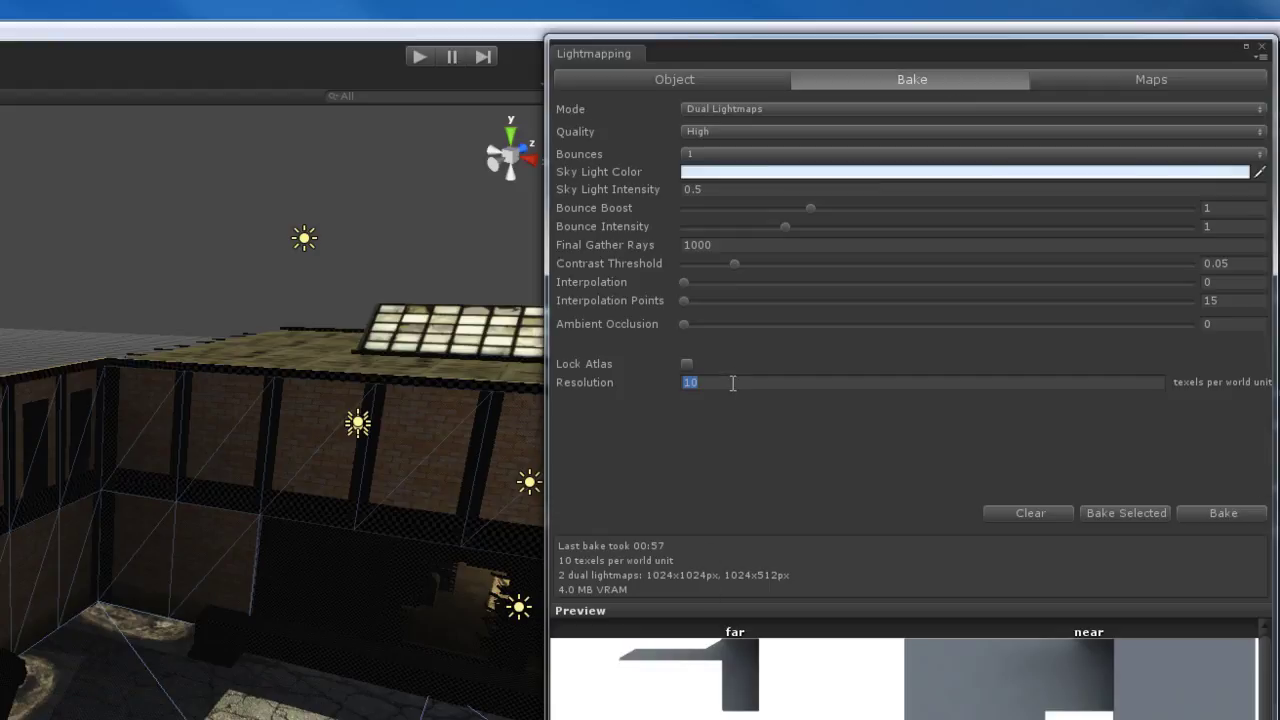
click(1054, 81)
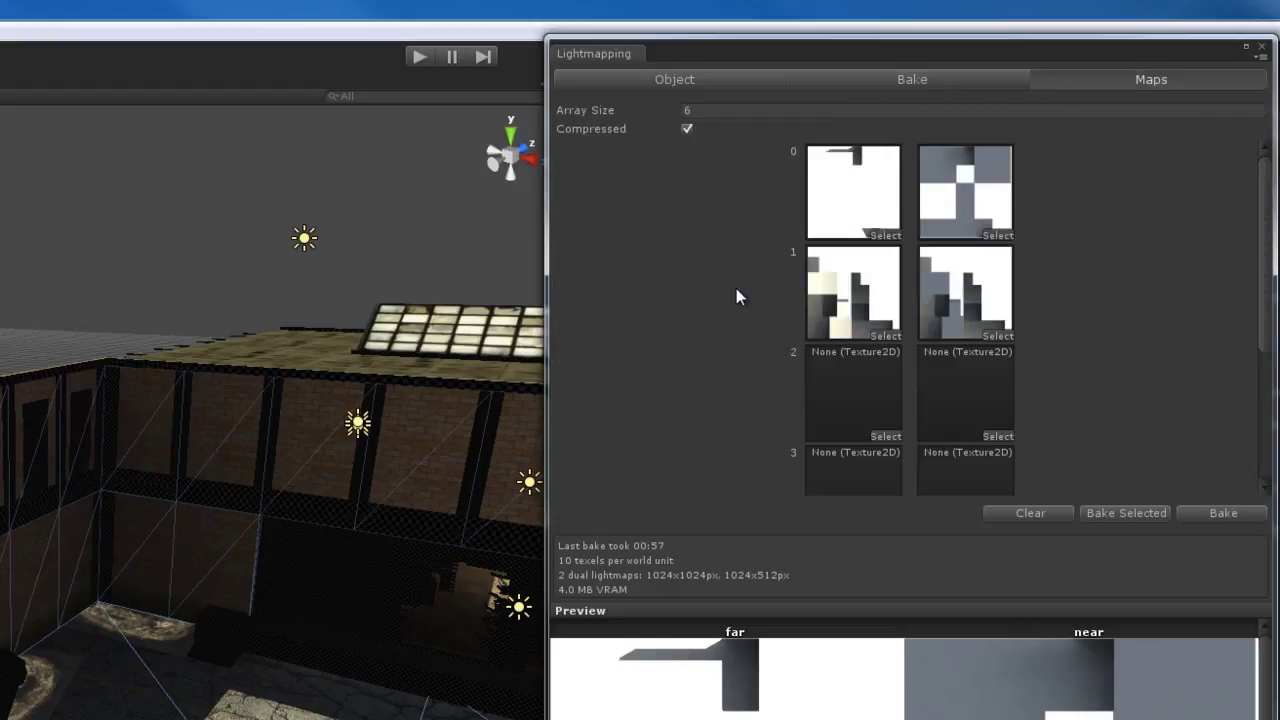
scroll(829, 345, down, 3)
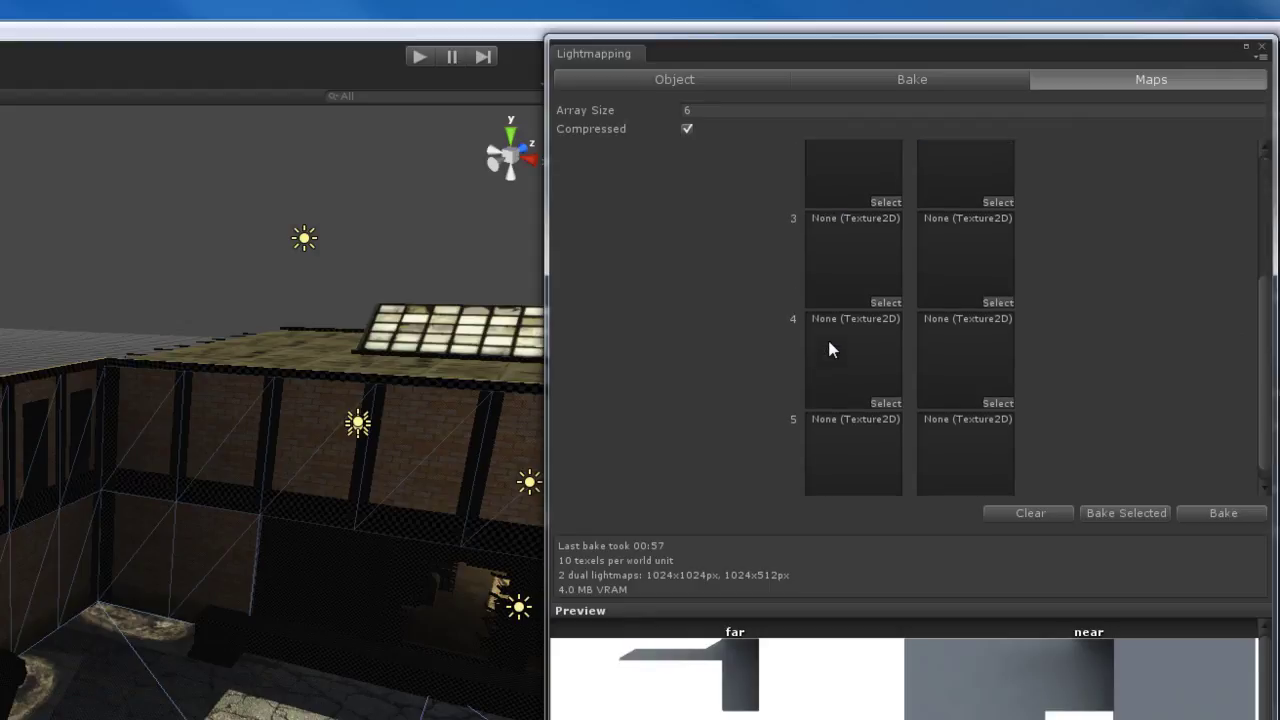
scroll(829, 352, up, 4)
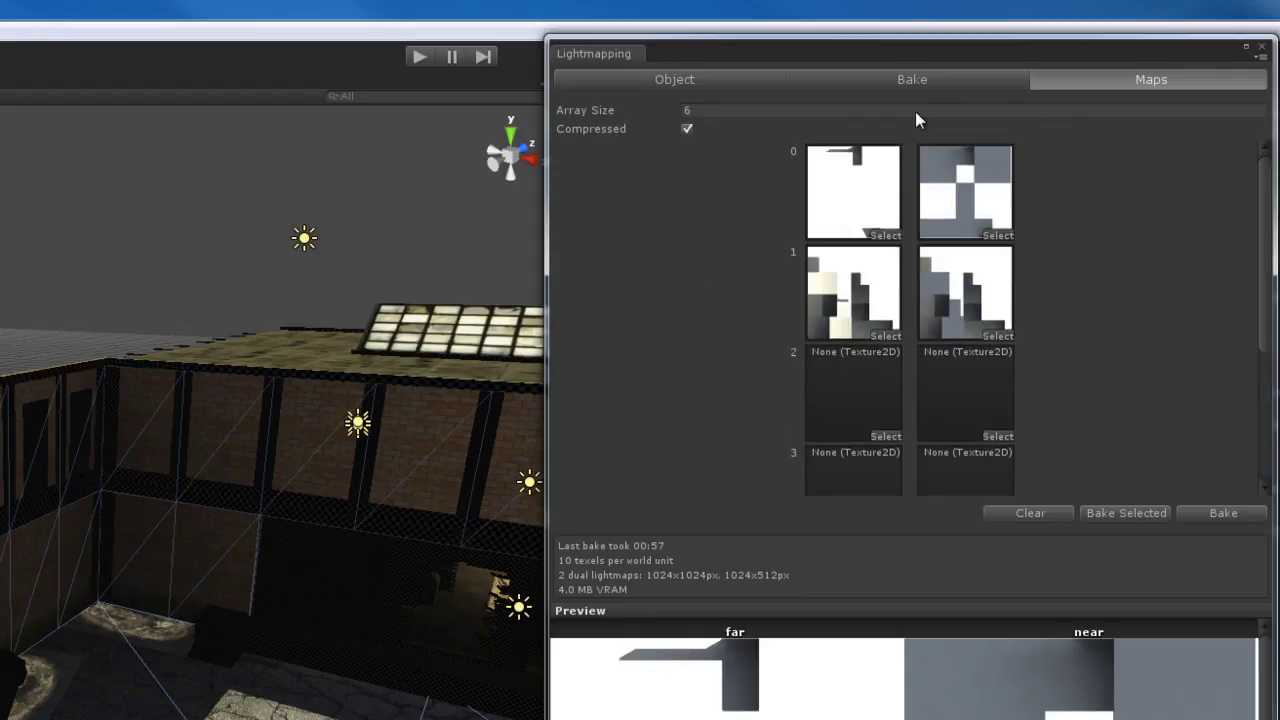
click(919, 79)
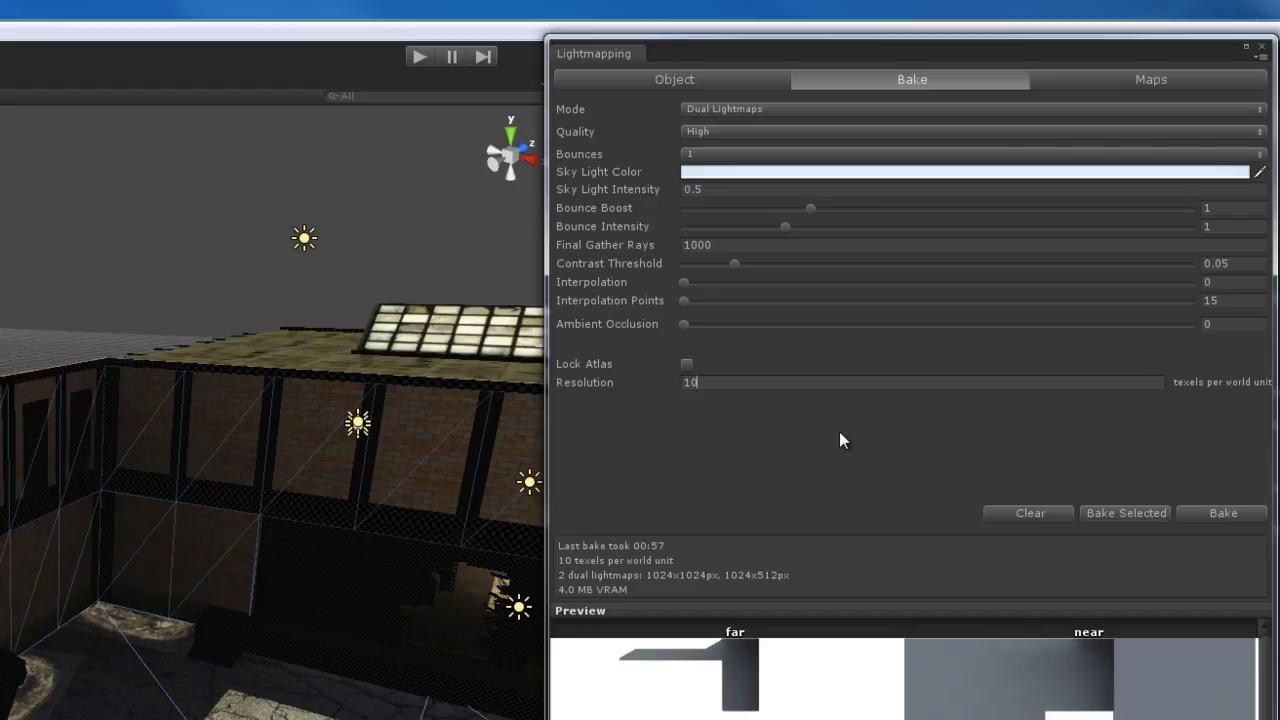
Pan the Scene view slightly over the courtyard building.
right_drag(363, 580, 355, 568)
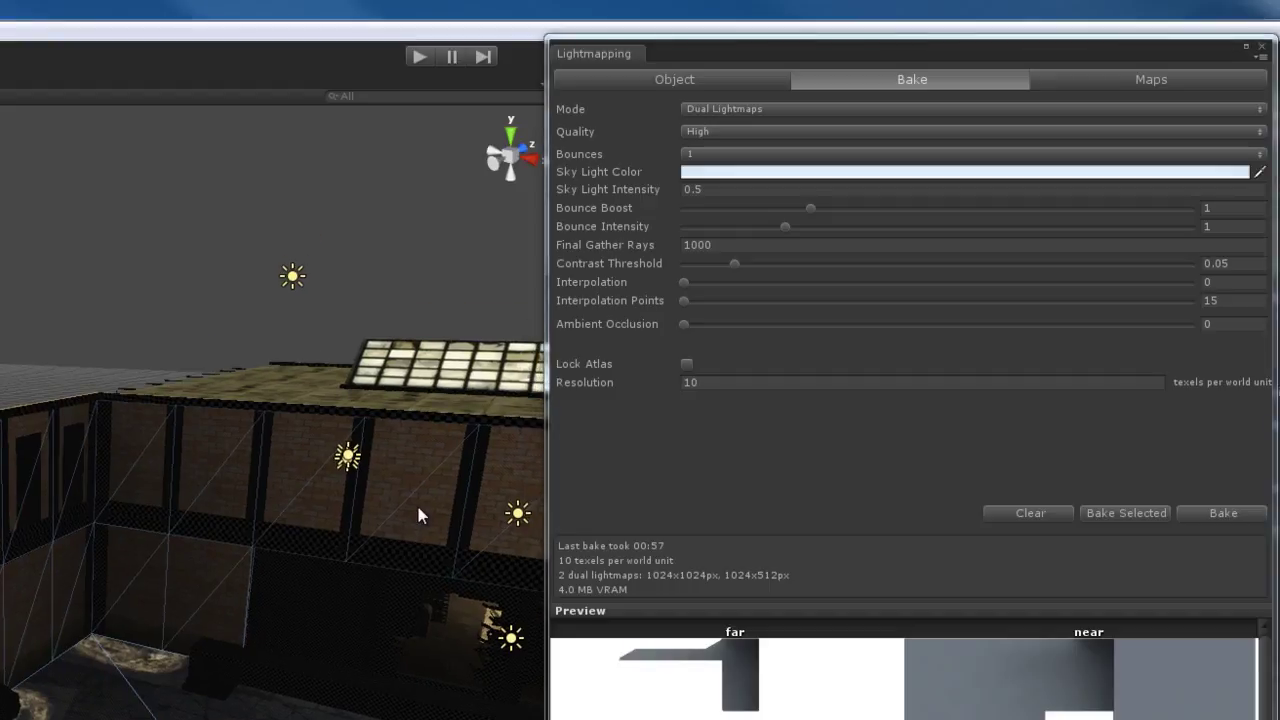